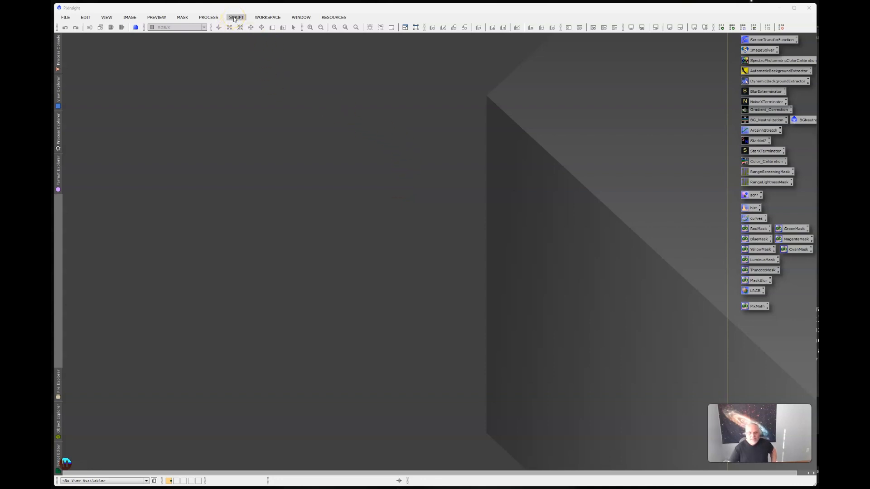
Launch the WeightedBatchPreprocessing batch processing script and shift its window slightly
{"action": "left_click", "coordinate": [234, 18]}
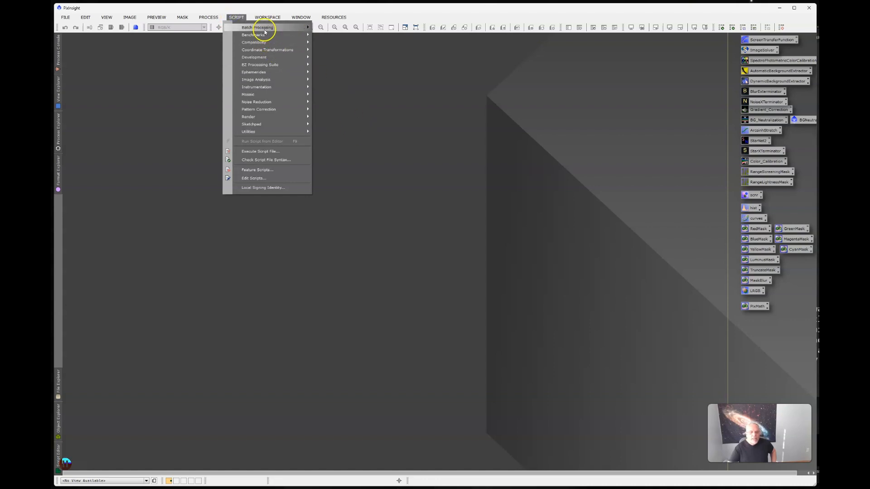
{"action": "mouse_move", "coordinate": [266, 31]}
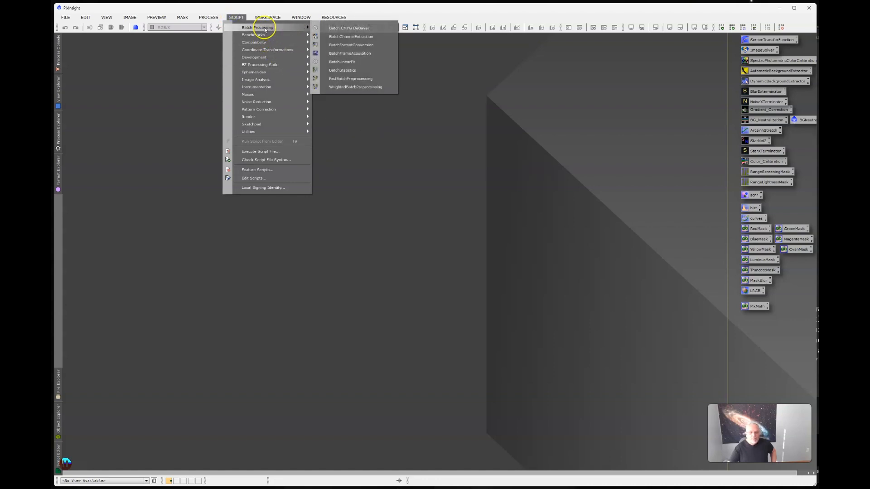
{"action": "left_click", "coordinate": [365, 88]}
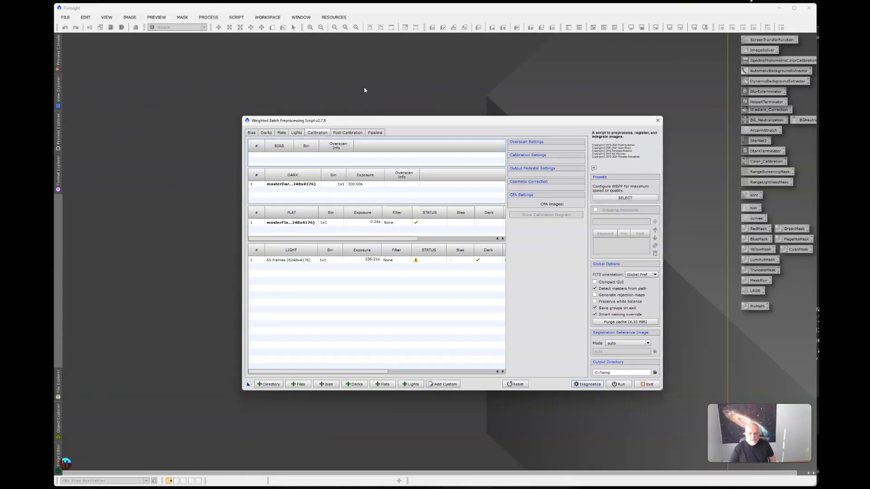
{"action": "left_click_drag", "start_coordinate": [427, 122], "coordinate": [429, 120]}
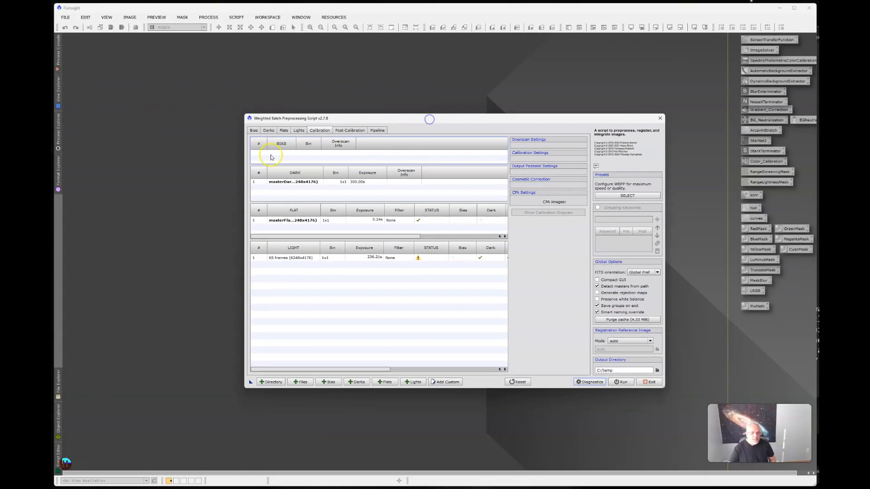
Check the bias and dark frame lists, and browse the sharpcap darks folder for the 9.25 set without adding any file
{"action": "left_click", "coordinate": [254, 132]}
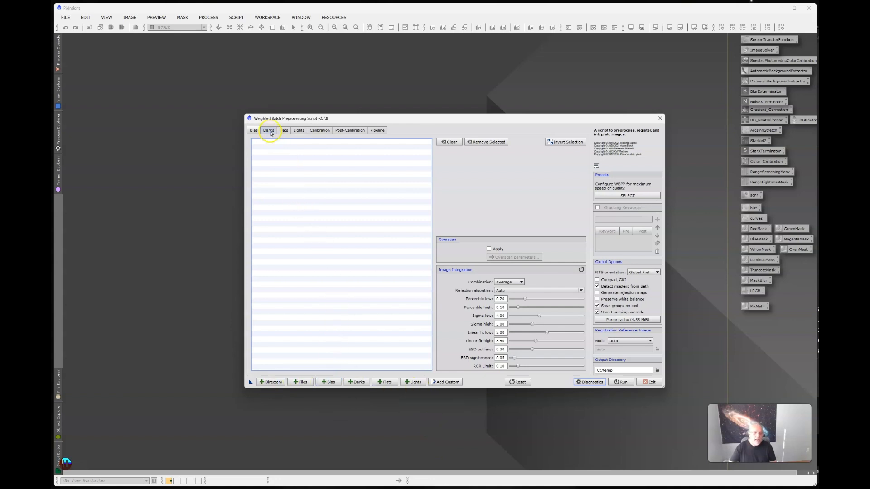
{"action": "left_click", "coordinate": [270, 131]}
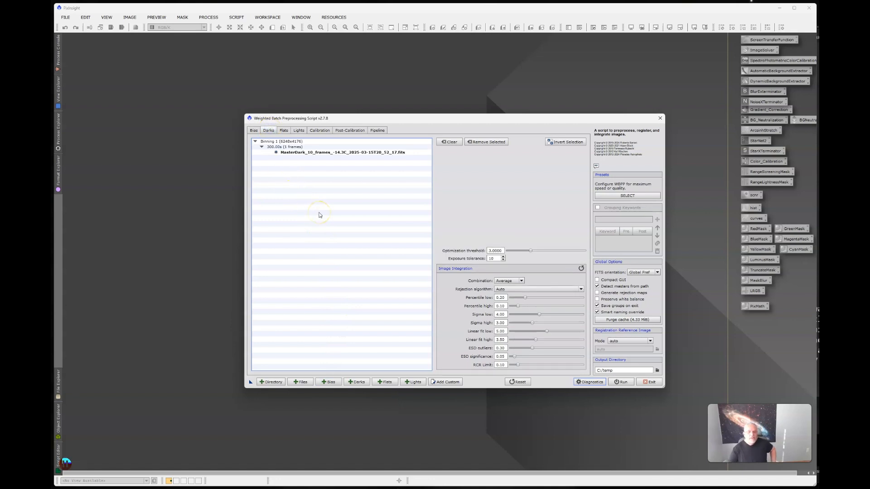
{"action": "left_click", "coordinate": [357, 382]}
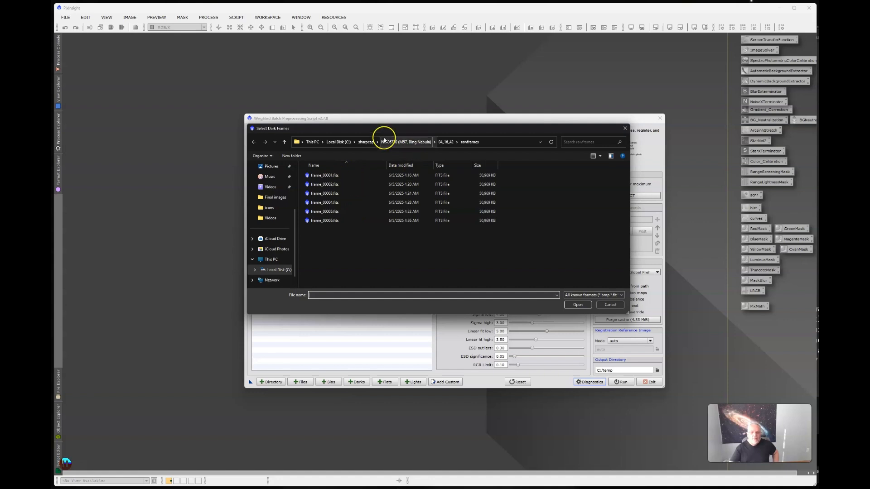
{"action": "left_click", "coordinate": [367, 142]}
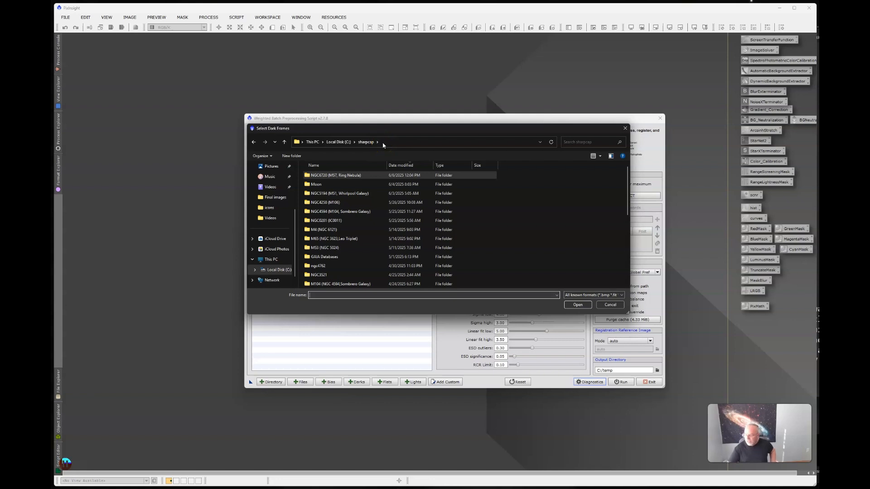
{"action": "left_click", "coordinate": [381, 175]}
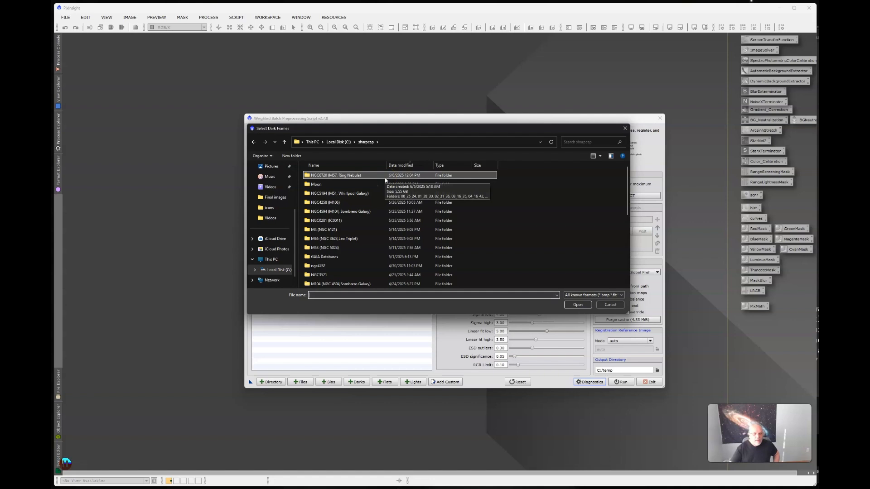
{"action": "scroll", "coordinate": [385, 180], "scroll_direction": "down", "scroll_amount": 6}
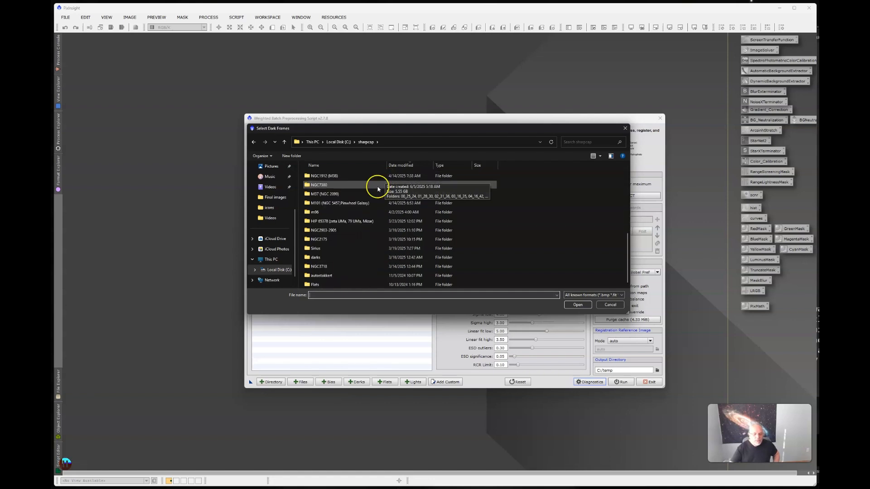
{"action": "double_click", "coordinate": [312, 257]}
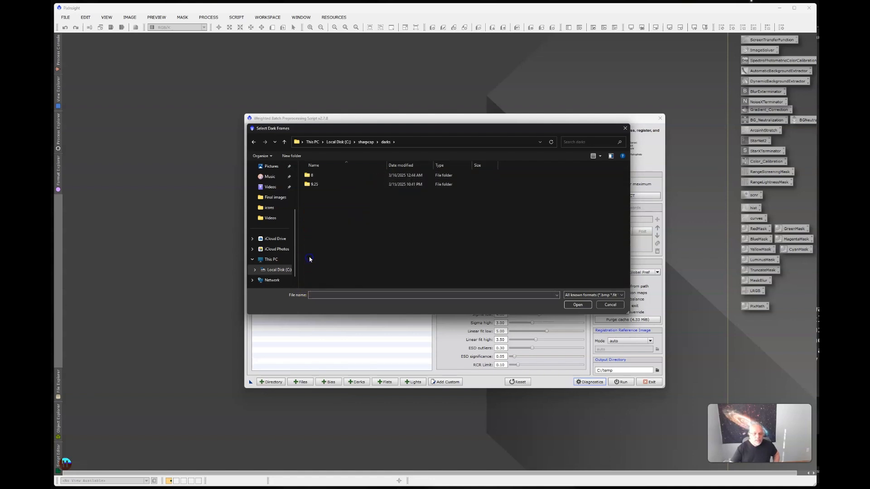
{"action": "double_click", "coordinate": [312, 185]}
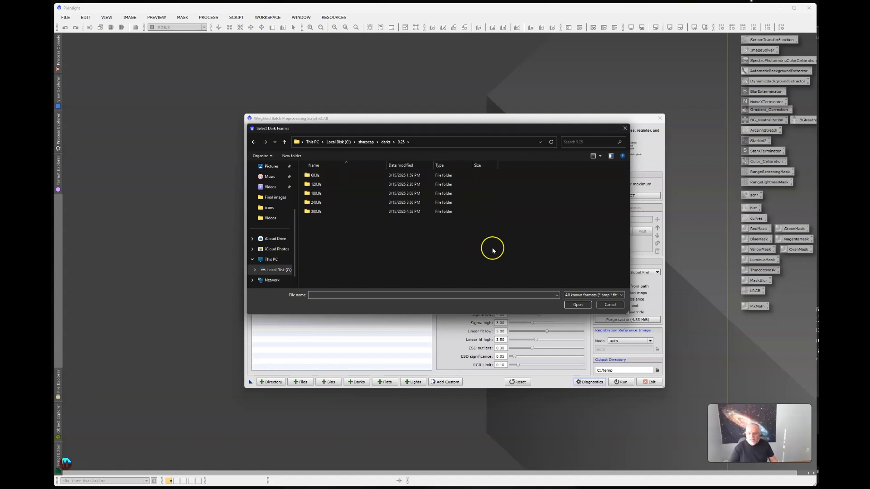
{"action": "left_click", "coordinate": [610, 305]}
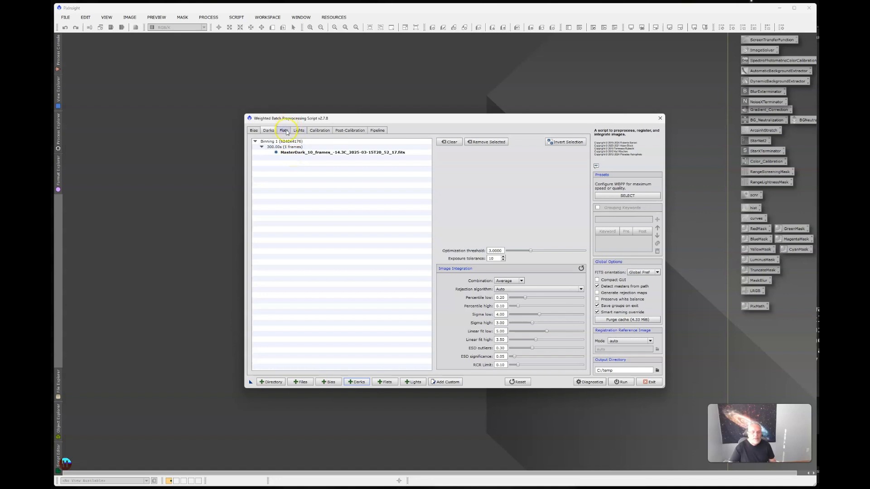
Add MasterFlat_9-25-100gain-6248x4176.fits as the flat frame from the 9.25 folder under sharpcap, Flats, ZWO ASI2600MC Pro
{"action": "left_click", "coordinate": [284, 132]}
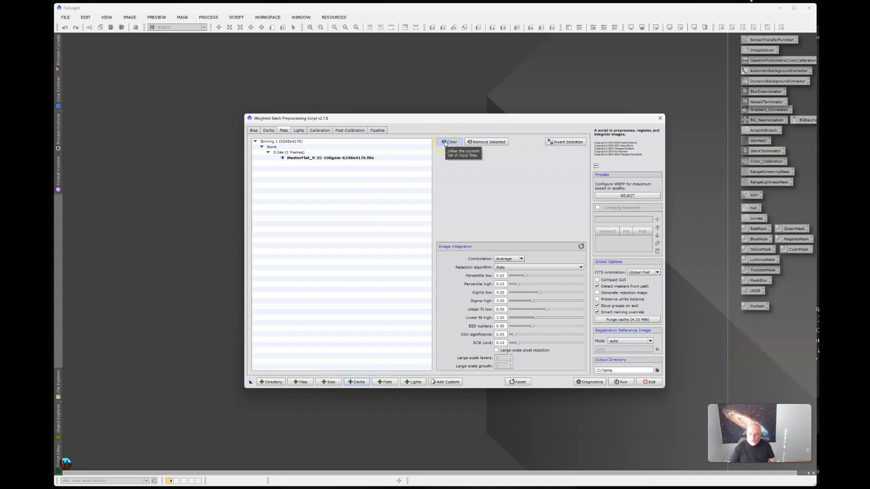
{"action": "left_click", "coordinate": [382, 383]}
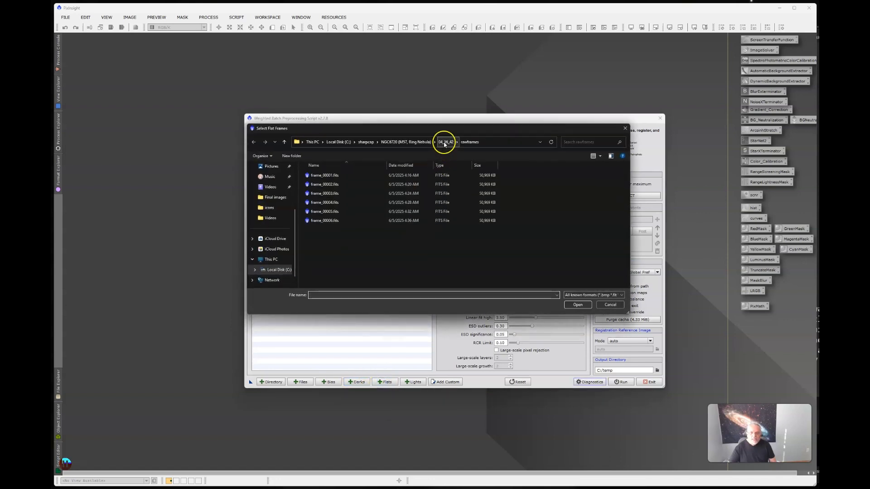
{"action": "left_click", "coordinate": [362, 143]}
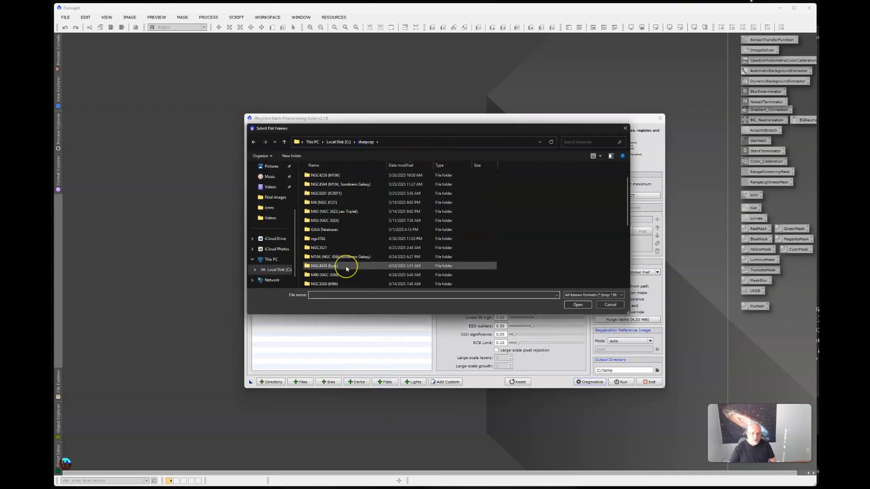
{"action": "scroll", "coordinate": [346, 267], "scroll_direction": "down", "scroll_amount": 5}
{"action": "double_click", "coordinate": [328, 285]}
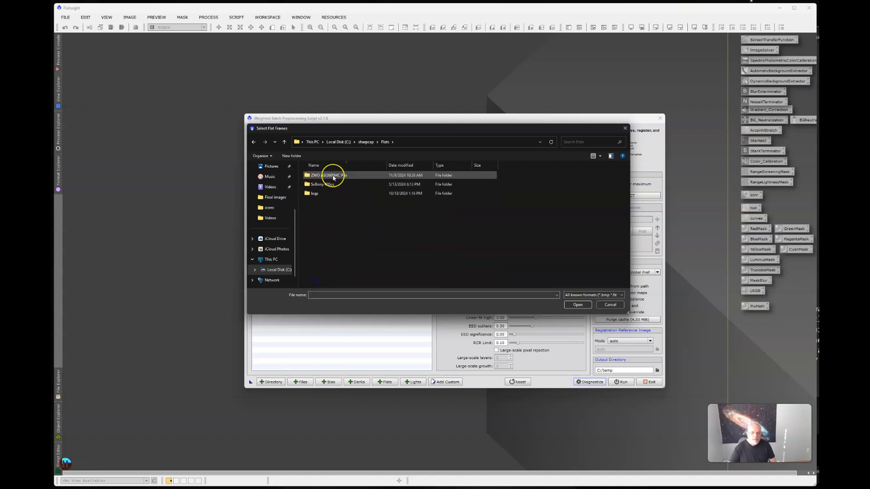
{"action": "double_click", "coordinate": [333, 177]}
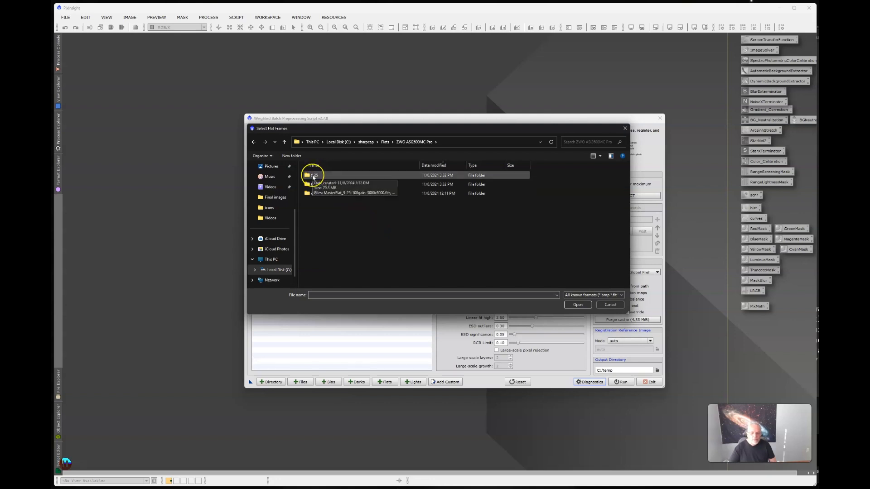
{"action": "double_click", "coordinate": [313, 176]}
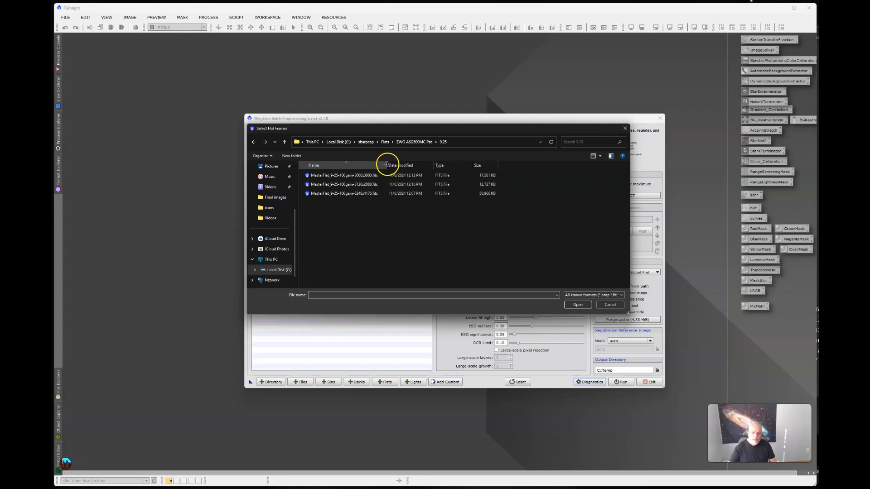
{"action": "left_click_drag", "start_coordinate": [386, 164], "coordinate": [409, 165]}
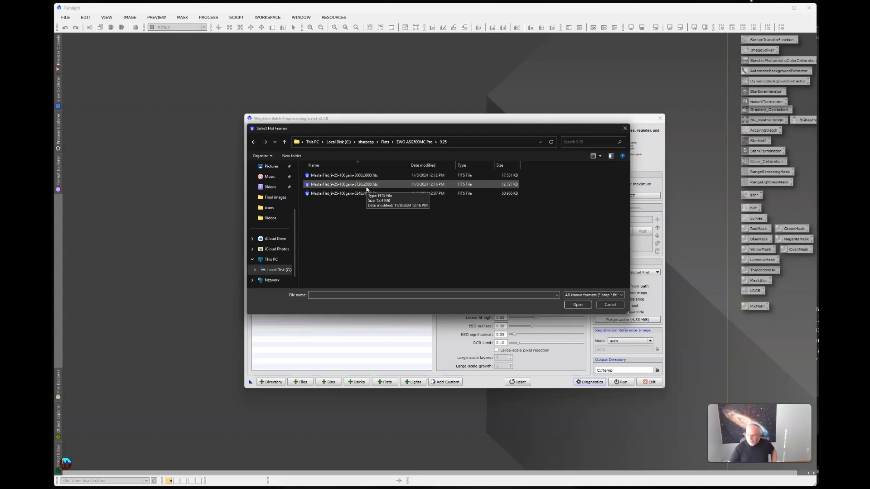
{"action": "left_click", "coordinate": [363, 197]}
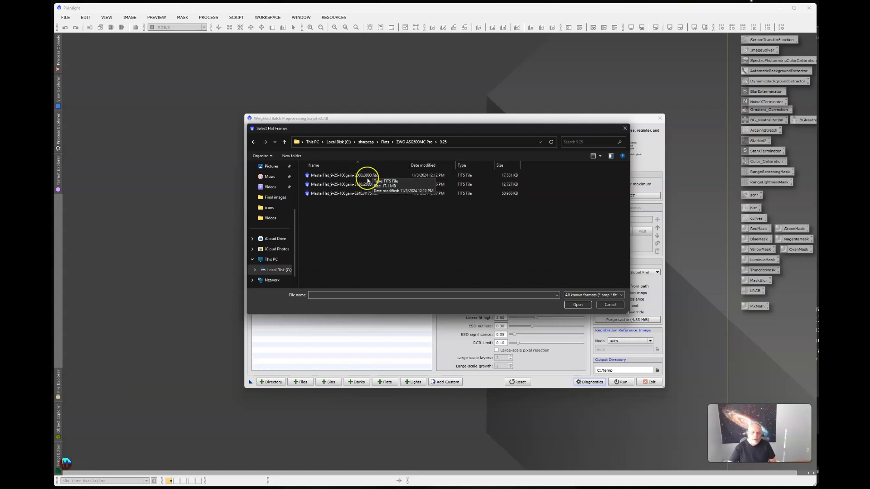
{"action": "left_click", "coordinate": [355, 193]}
{"action": "left_click", "coordinate": [579, 305]}
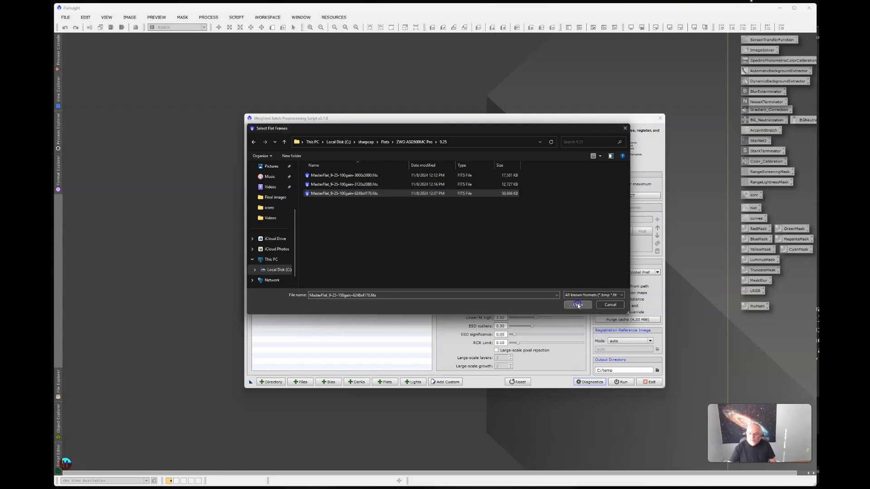
Begin adding light frames by browsing to the last time-stamped folder of 2025-06-03 inside sharpcap's NGC5194 (M51, Whirlpool Galaxy) folder
{"action": "left_click", "coordinate": [298, 131]}
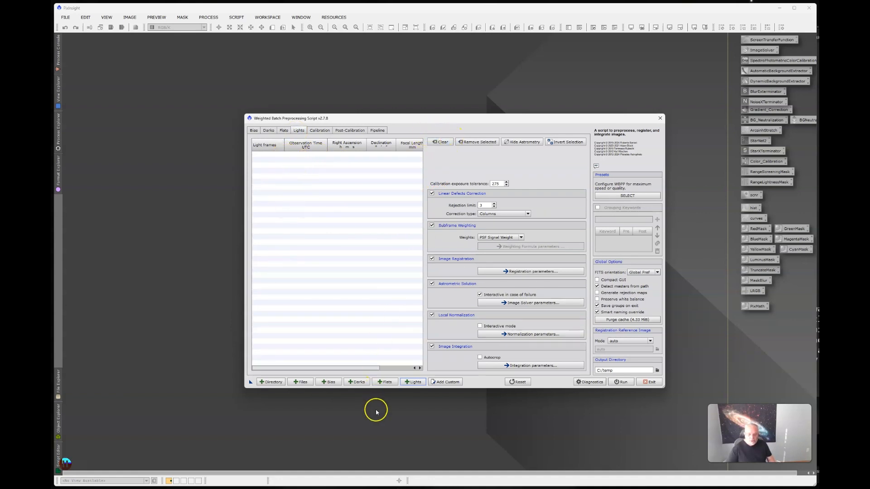
{"action": "left_click", "coordinate": [268, 130]}
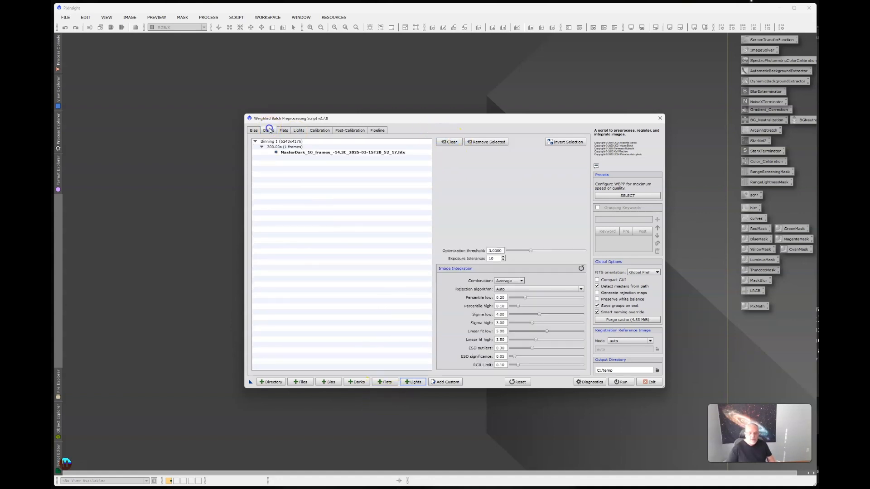
{"action": "left_click", "coordinate": [301, 130]}
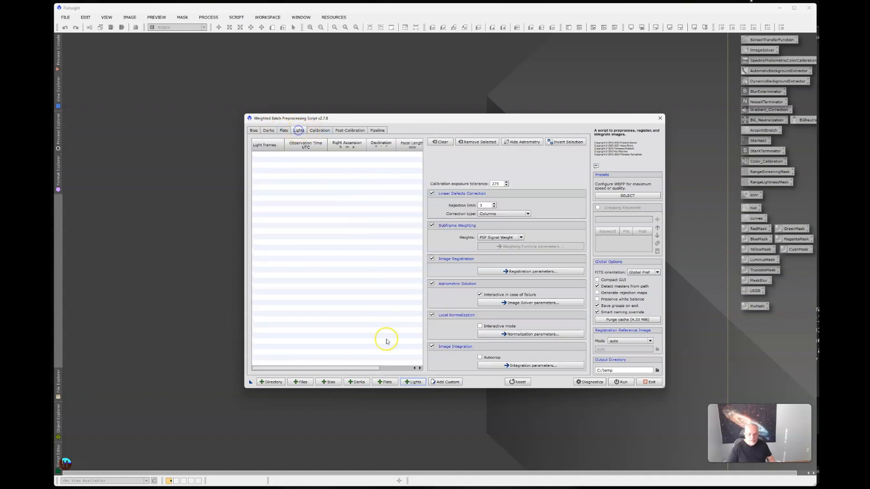
{"action": "left_click", "coordinate": [407, 382]}
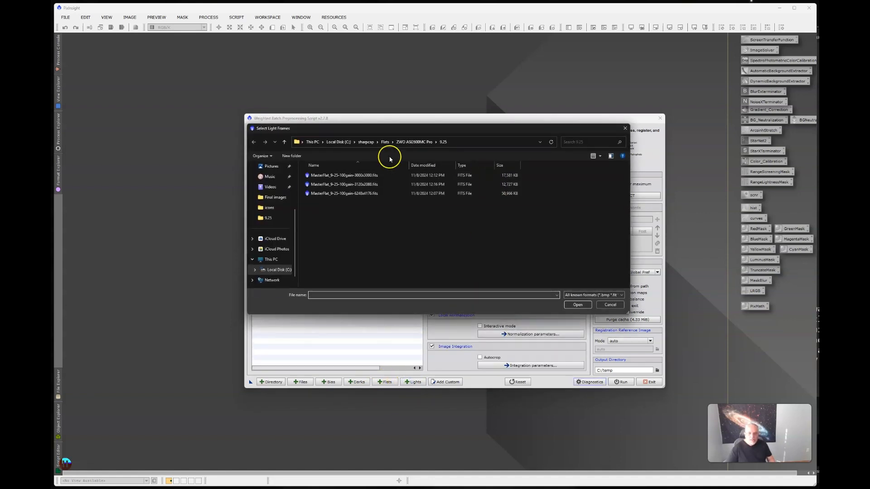
{"action": "left_click", "coordinate": [369, 142]}
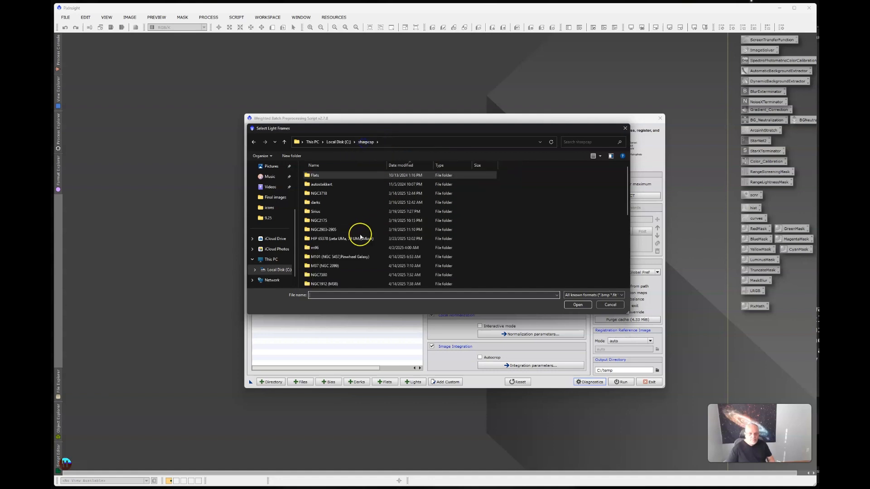
{"action": "left_click", "coordinate": [401, 165]}
{"action": "scroll", "coordinate": [407, 211], "scroll_direction": "up", "scroll_amount": 5}
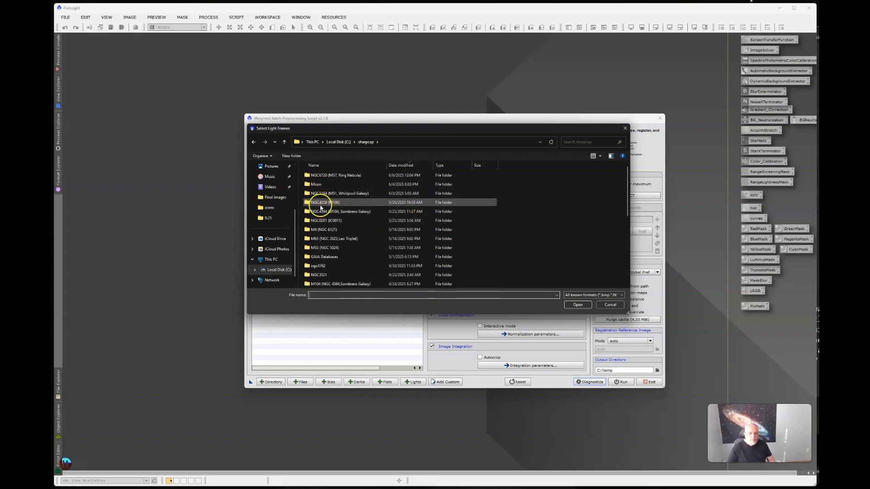
{"action": "double_click", "coordinate": [322, 194]}
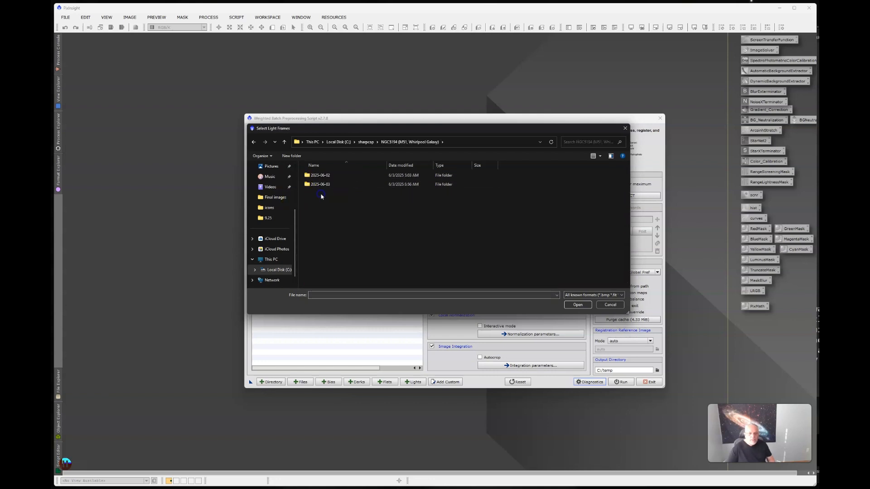
{"action": "left_click", "coordinate": [320, 186]}
{"action": "double_click", "coordinate": [320, 186]}
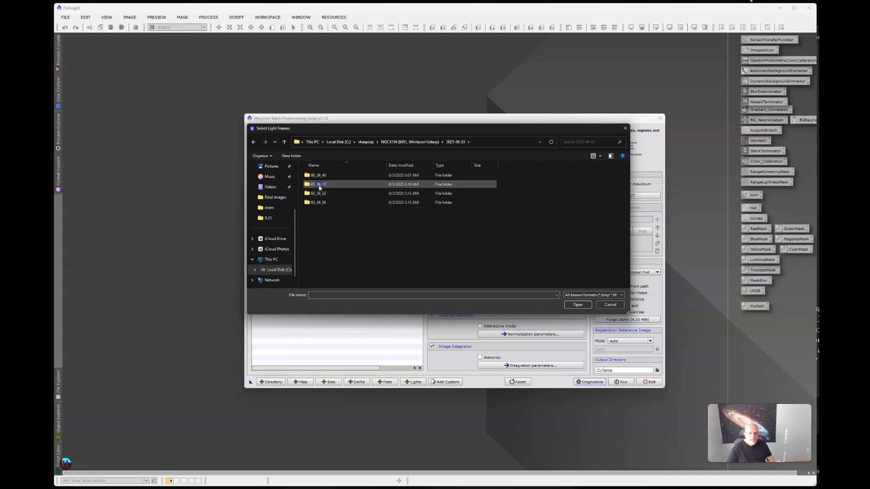
{"action": "double_click", "coordinate": [348, 214]}
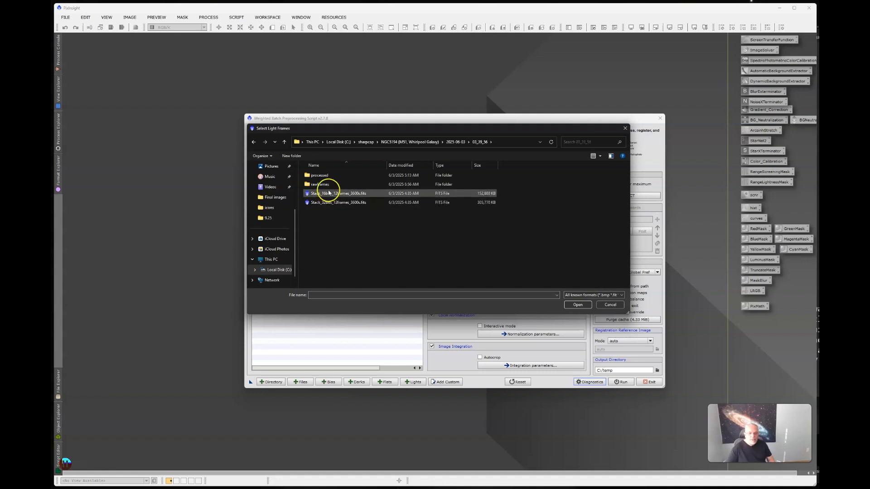
Add all frames in the rawframes folder, frame_00003.fits through frame_00008.fits, as light frames
{"action": "left_click", "coordinate": [327, 187]}
{"action": "left_click", "coordinate": [341, 228]}
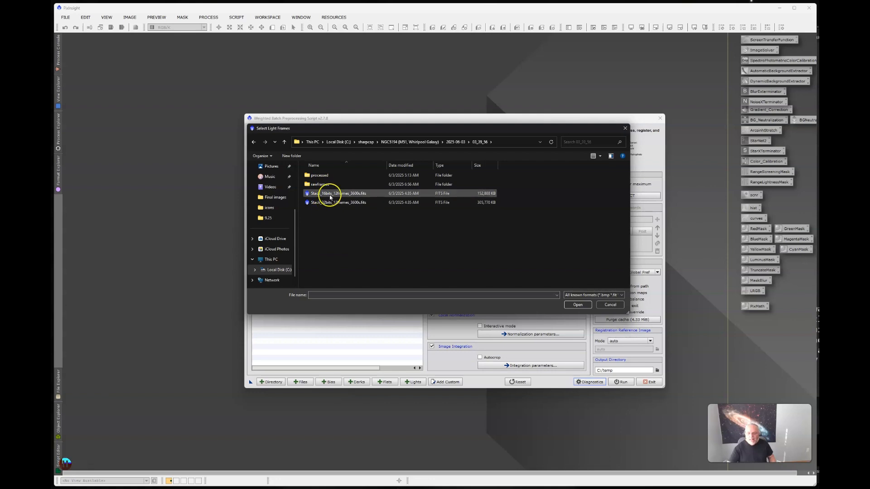
{"action": "double_click", "coordinate": [315, 184]}
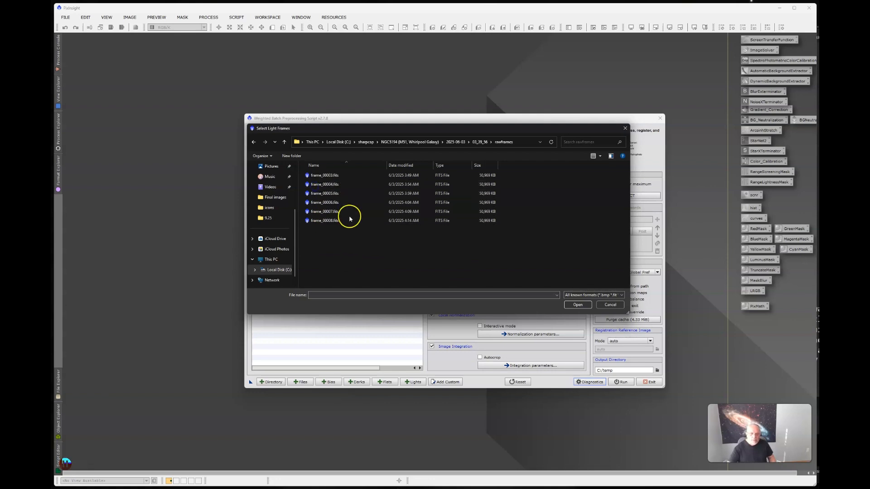
{"action": "left_click", "coordinate": [336, 222]}
{"action": "key", "text": "ctrl+a"}
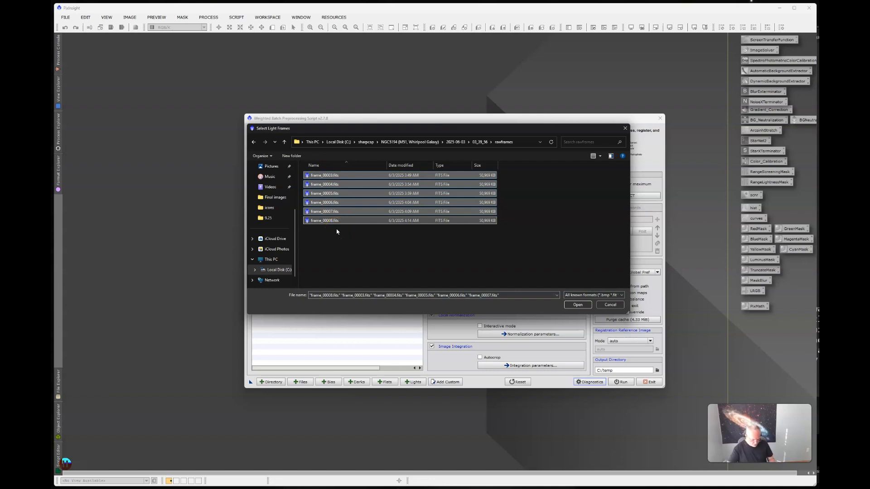
{"action": "left_click", "coordinate": [578, 305]}
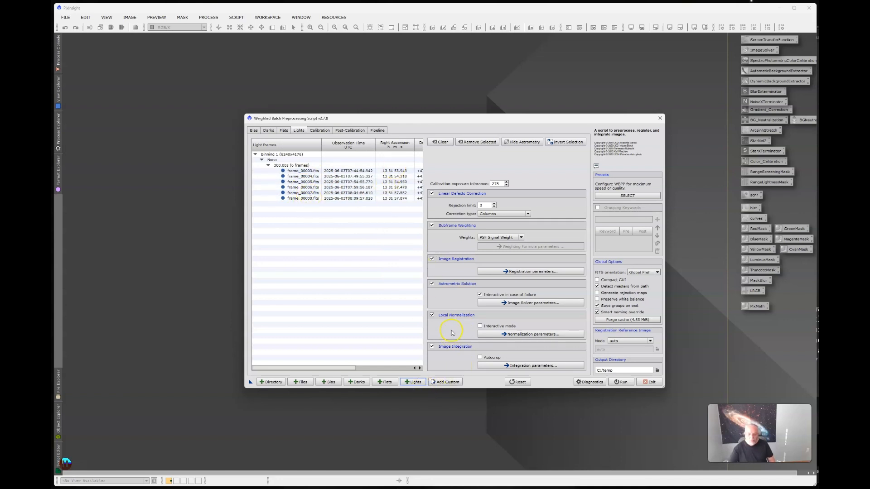
Add all frames in the 02_29_52 session's rawframes folder, frame_00001.fits through frame_00011.fits, as light frames
{"action": "left_click", "coordinate": [359, 383]}
{"action": "left_click", "coordinate": [414, 382]}
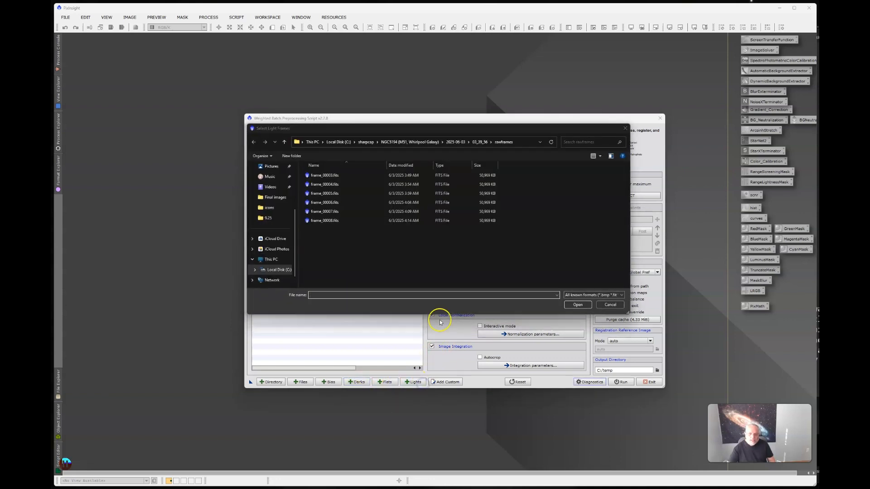
{"action": "left_click", "coordinate": [476, 144]}
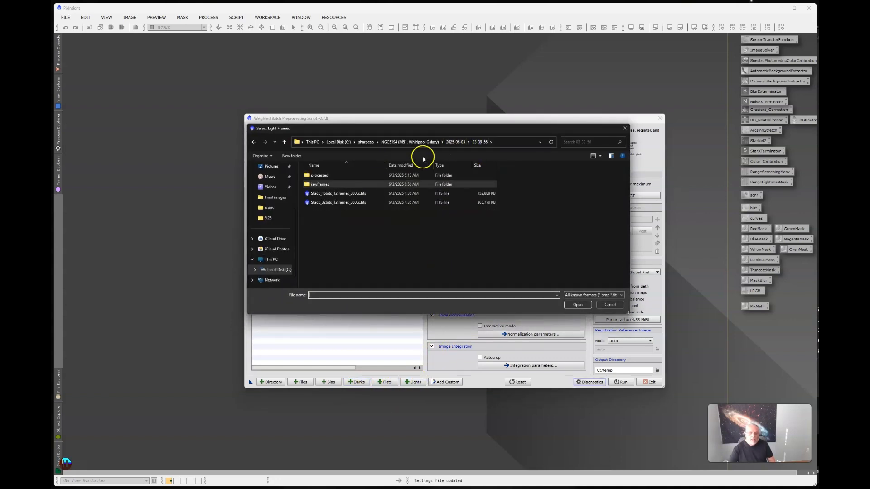
{"action": "left_click", "coordinate": [460, 143]}
{"action": "double_click", "coordinate": [316, 195]}
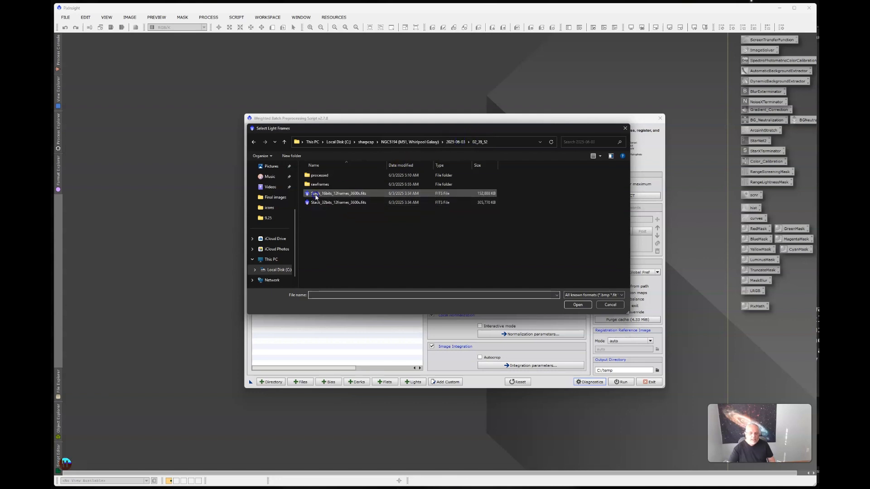
{"action": "double_click", "coordinate": [318, 185]}
{"action": "left_click", "coordinate": [350, 198]}
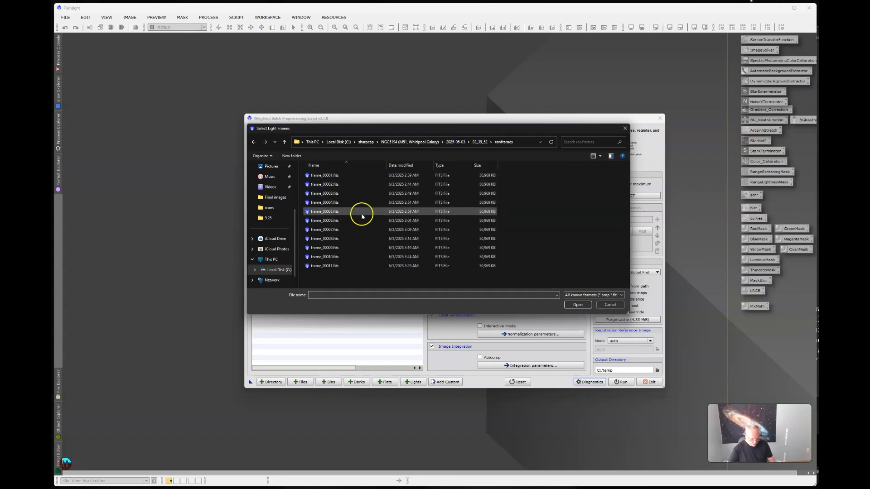
{"action": "key", "text": "ctrl+a"}
{"action": "left_click", "coordinate": [578, 304]}
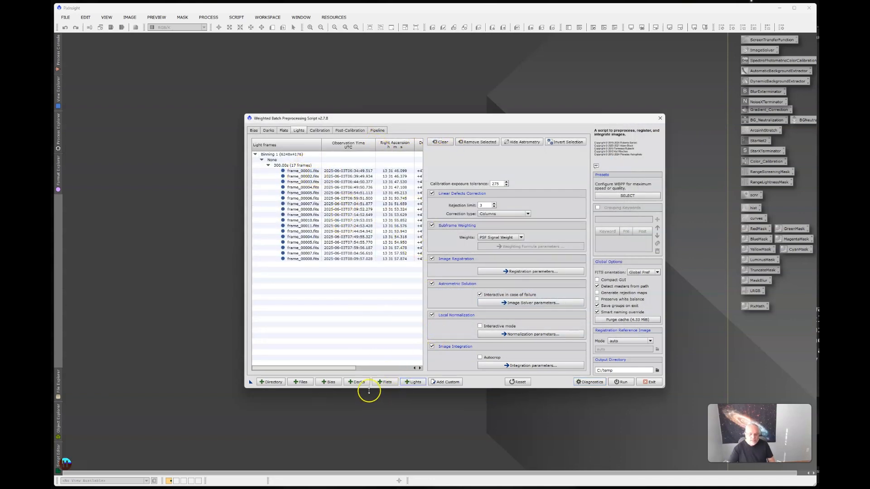
Add frame_00001.fits through frame_00012.fits from the 01_29_47 session's rawframes folder as light frames
{"action": "left_click", "coordinate": [412, 382]}
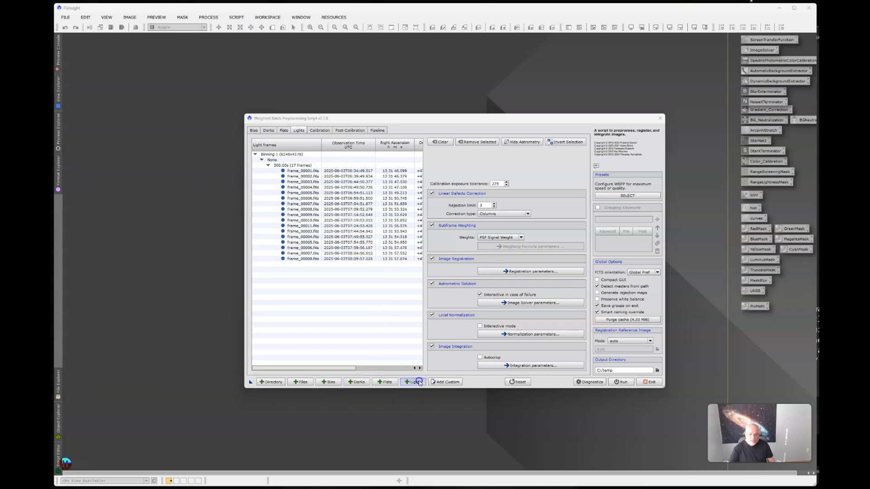
{"action": "left_click", "coordinate": [457, 142]}
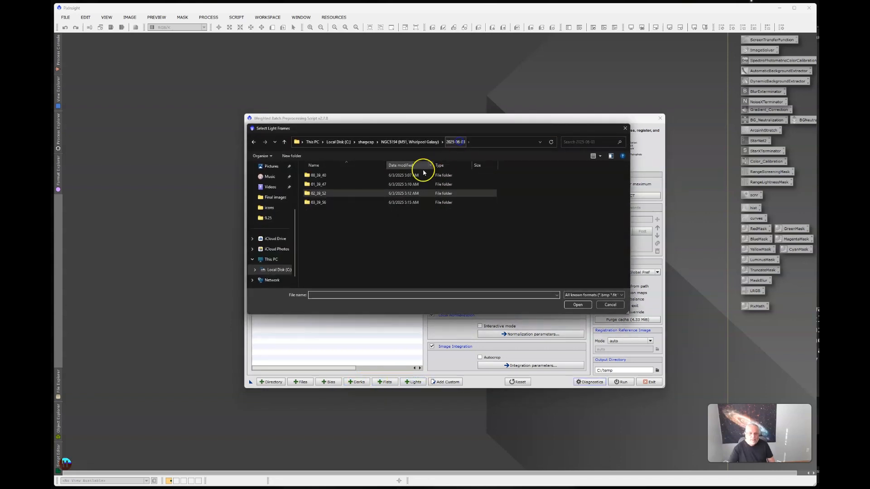
{"action": "double_click", "coordinate": [419, 175]}
{"action": "double_click", "coordinate": [326, 184]}
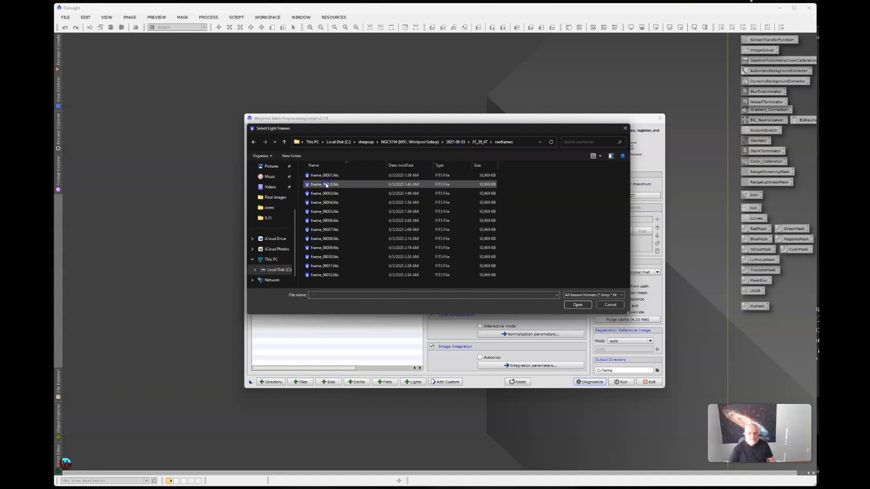
{"action": "left_click_drag", "start_coordinate": [328, 175], "coordinate": [439, 274]}
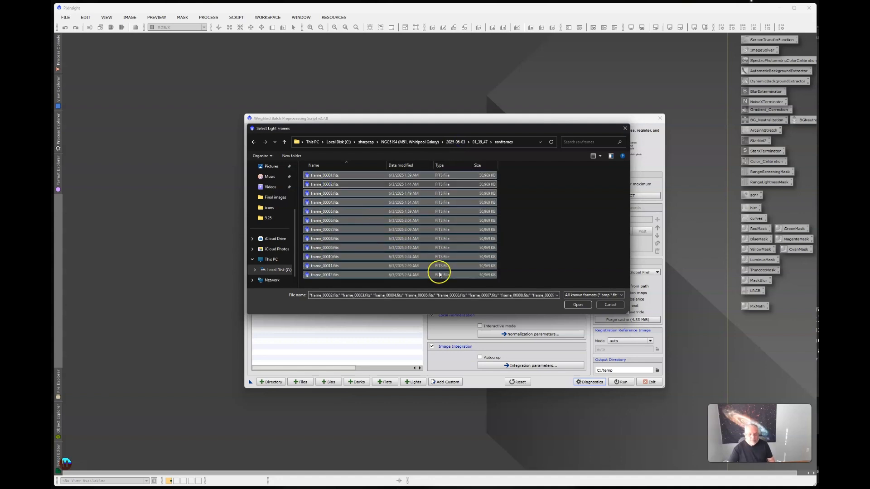
{"action": "left_click", "coordinate": [578, 304]}
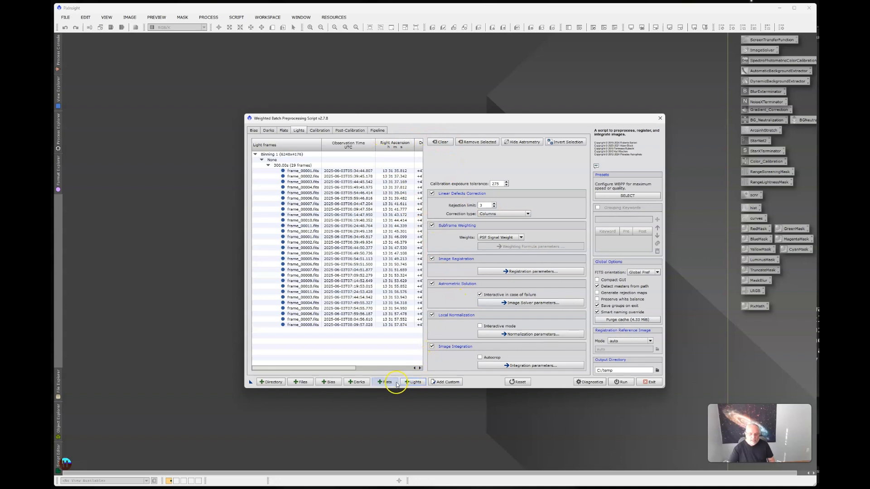
Add every raw frame of the 00_29_40 session, frame_00001.fits through frame_00012.fits, to the light frames
{"action": "left_click", "coordinate": [410, 382]}
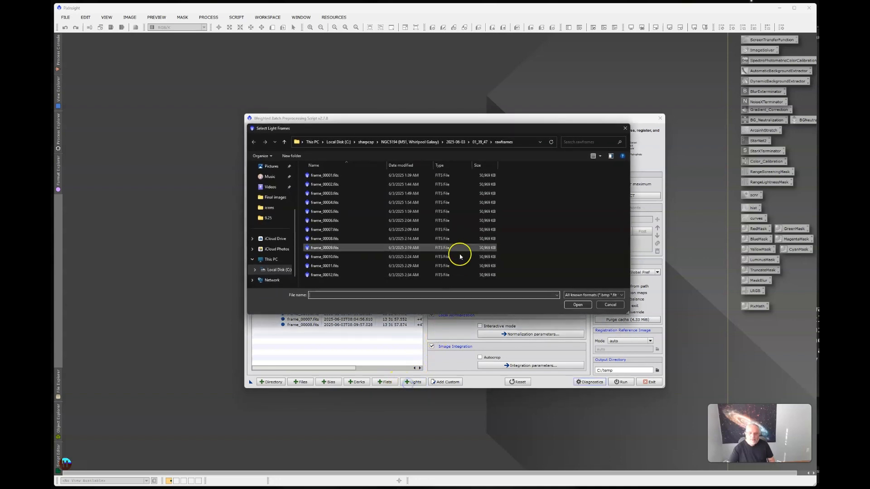
{"action": "left_click", "coordinate": [455, 142]}
{"action": "double_click", "coordinate": [319, 176]}
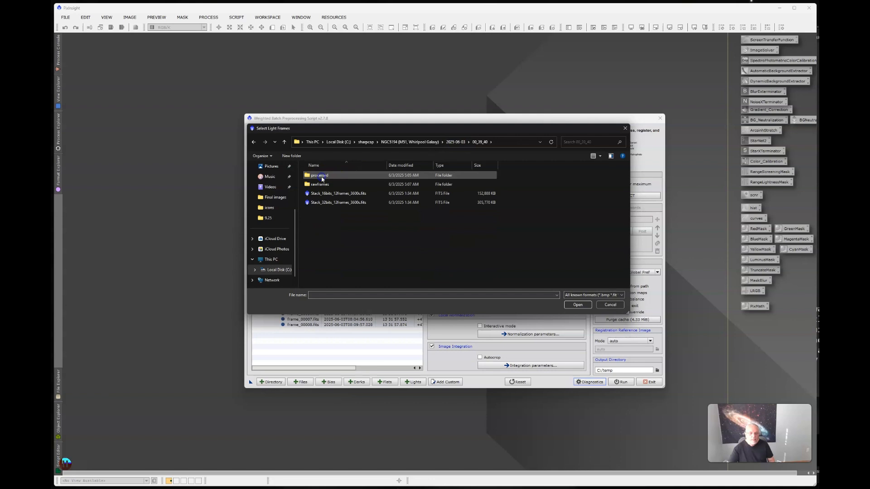
{"action": "double_click", "coordinate": [322, 176]}
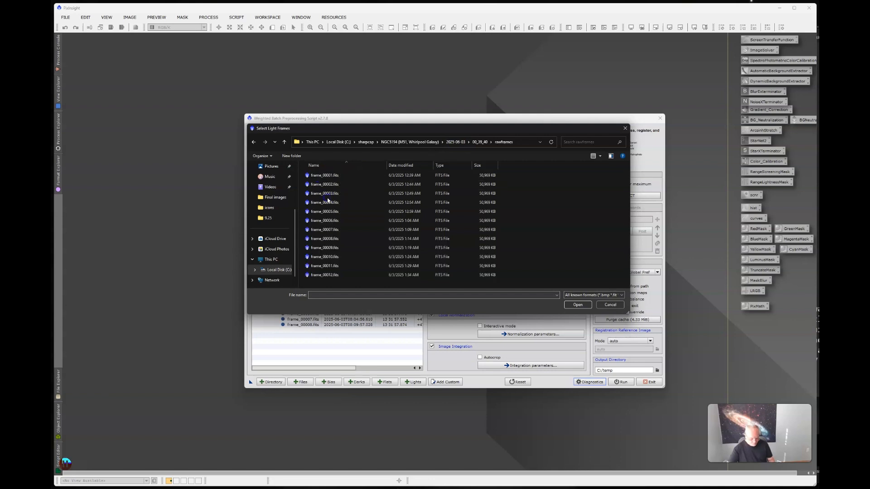
{"action": "key", "text": "ctrl+a"}
{"action": "left_click", "coordinate": [580, 305]}
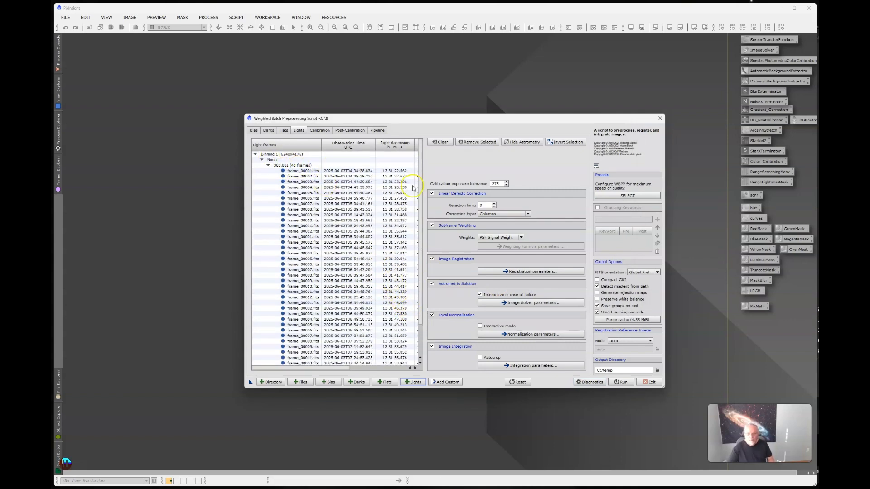
Review the 300 s light frame group and the calibration exposure tolerance setting
{"action": "mouse_move", "coordinate": [451, 207]}
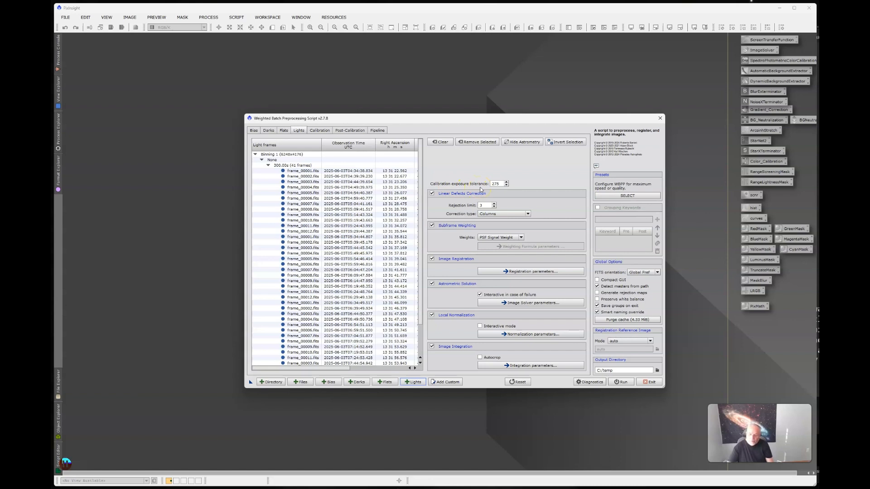
{"action": "left_click", "coordinate": [331, 160]}
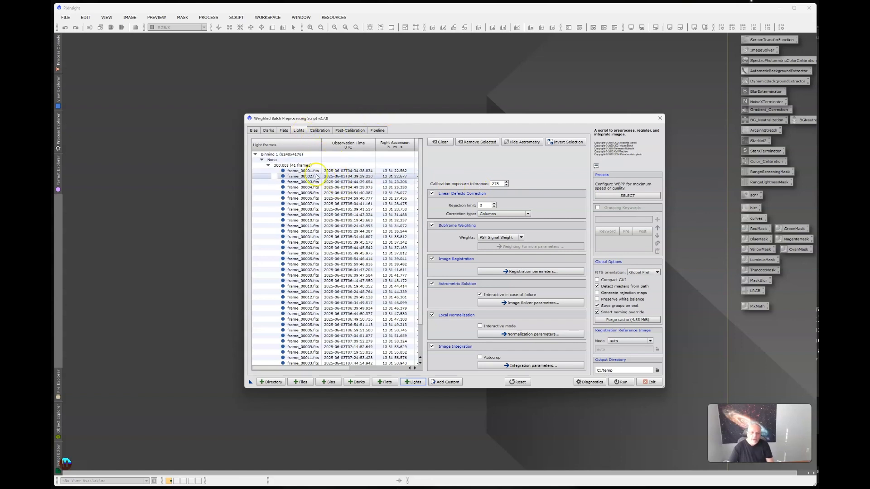
{"action": "left_click", "coordinate": [266, 167]}
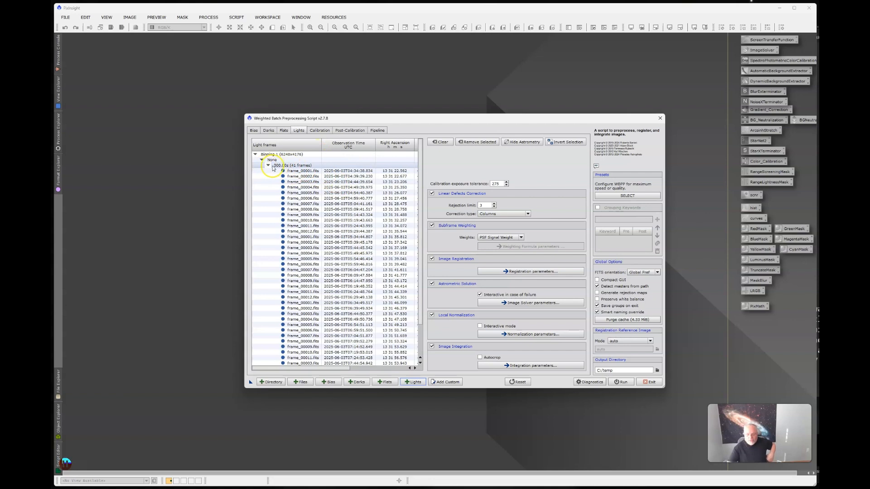
{"action": "left_click", "coordinate": [405, 237]}
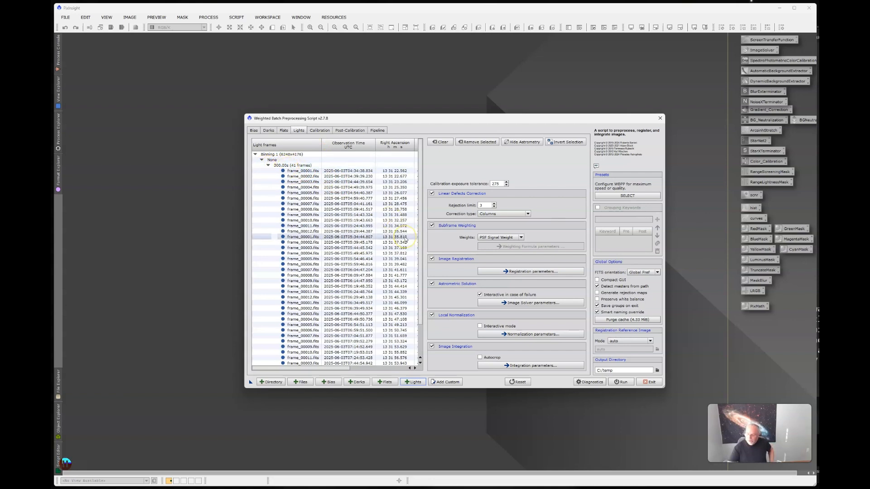
{"action": "left_click", "coordinate": [497, 183]}
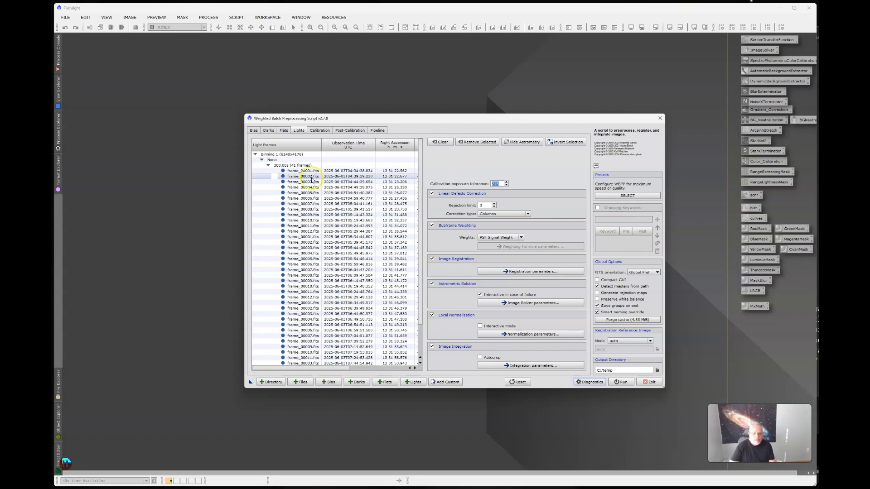
{"action": "left_click", "coordinate": [276, 166]}
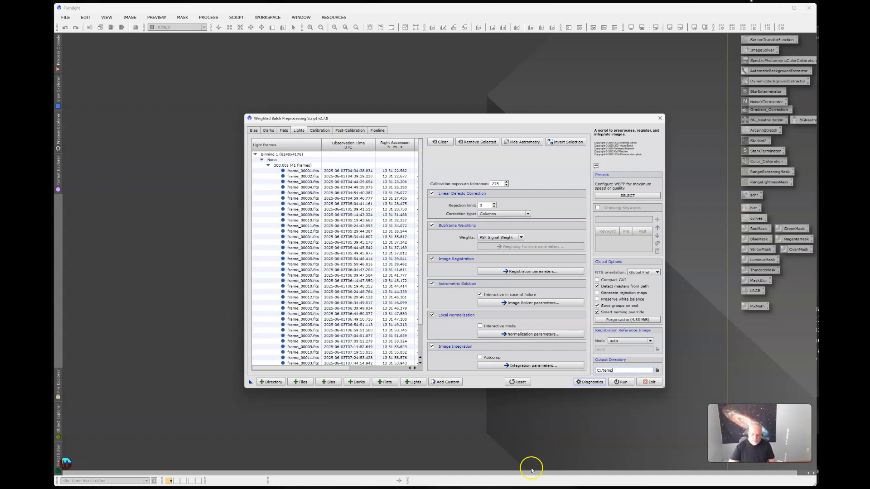
Switch to File Explorer and open the temp output folder on Local Disk (C:)
{"action": "left_click", "coordinate": [534, 488]}
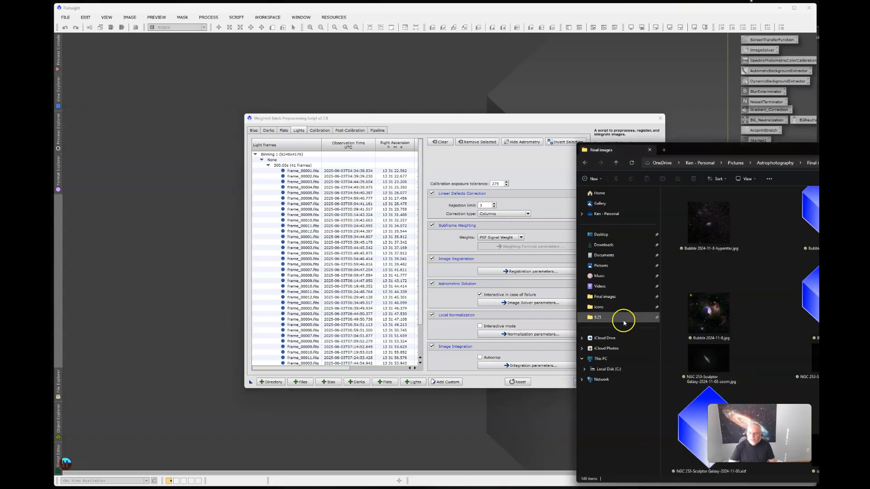
{"action": "left_click", "coordinate": [607, 369]}
{"action": "left_click_drag", "start_coordinate": [861, 152], "coordinate": [629, 93]}
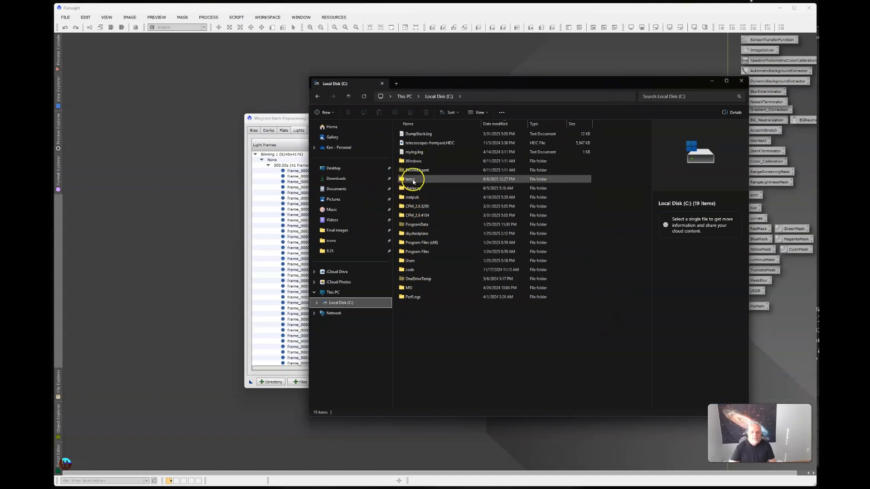
{"action": "double_click", "coordinate": [413, 180]}
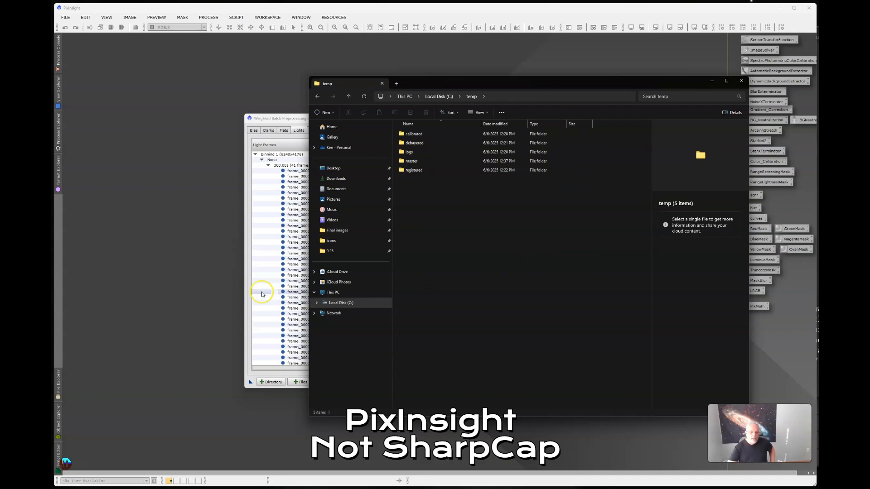
Examine the previous run's files in temp's registered and master folders, and return to the temp folder
{"action": "double_click", "coordinate": [413, 170]}
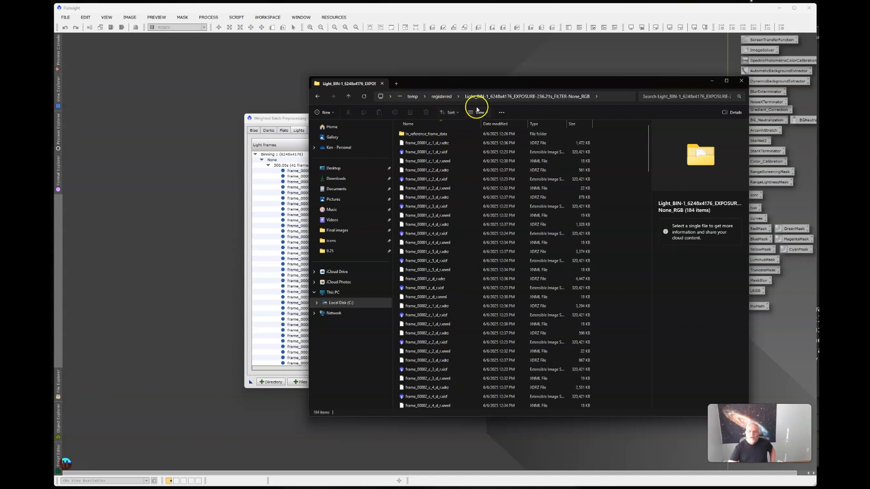
{"action": "left_click", "coordinate": [413, 96]}
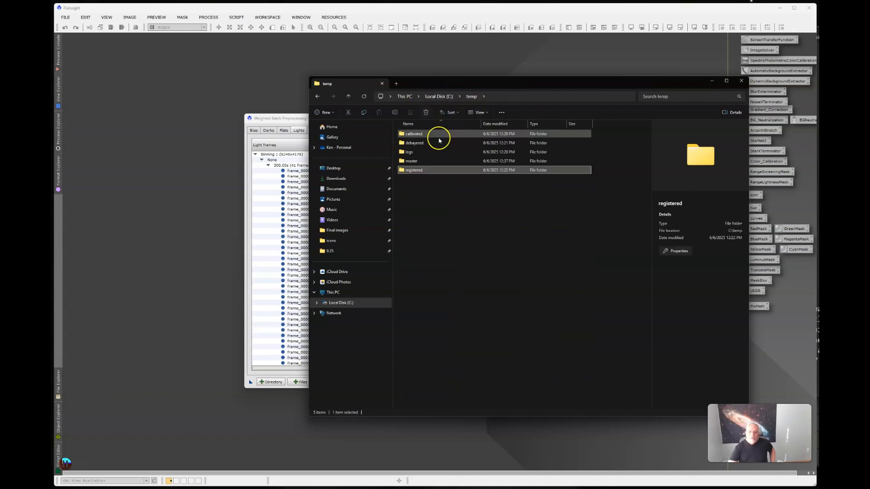
{"action": "left_click", "coordinate": [413, 161]}
{"action": "double_click", "coordinate": [414, 161]}
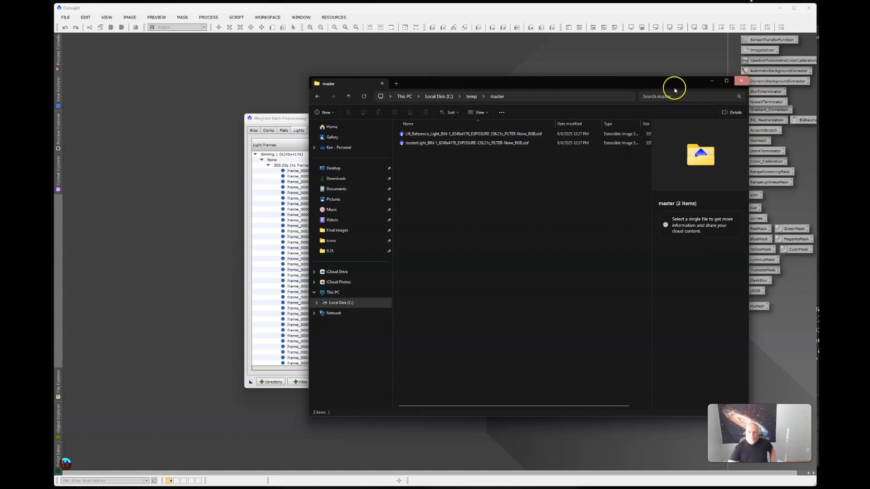
{"action": "left_click", "coordinate": [472, 95]}
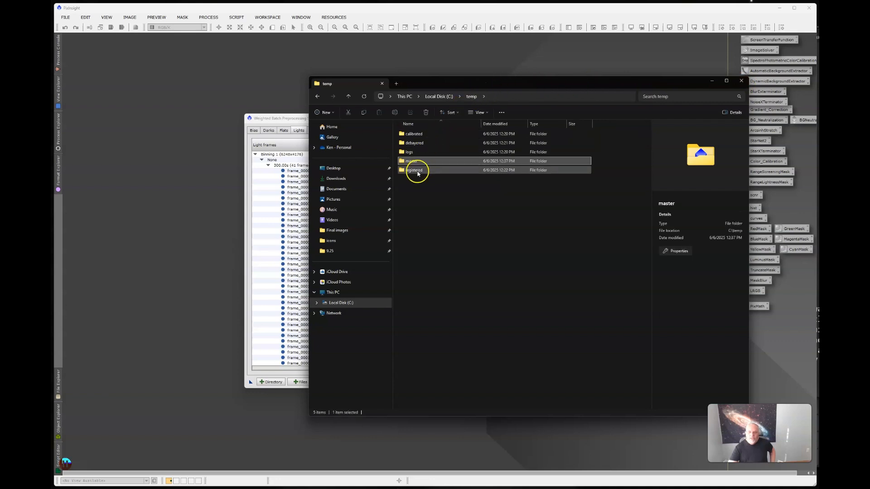
Permanently delete the calibrated, debayered, logs, master and registered folders from C:\temp
{"action": "left_click", "coordinate": [415, 192]}
{"action": "key", "text": "ctrl+a"}
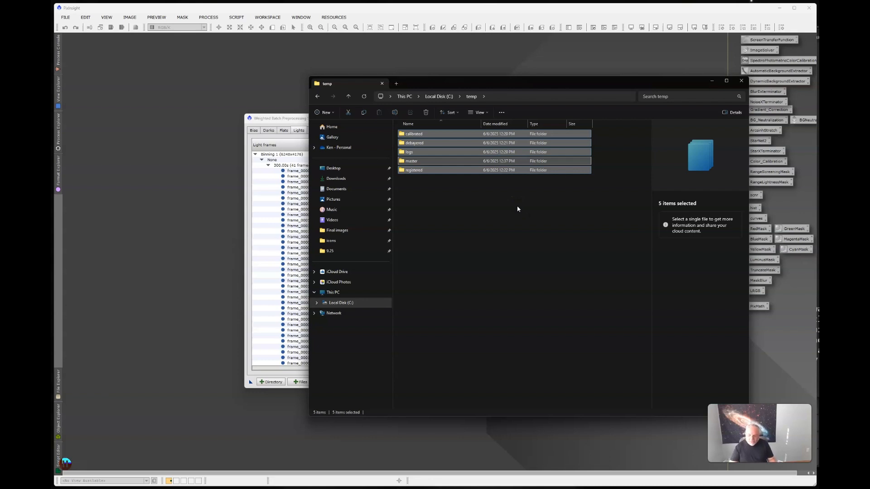
{"action": "key", "text": "shift+Delete"}
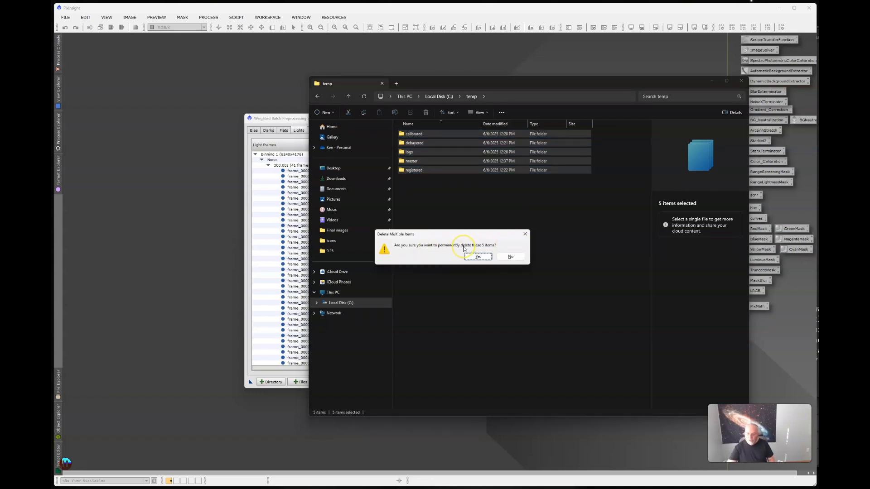
{"action": "left_click", "coordinate": [479, 257]}
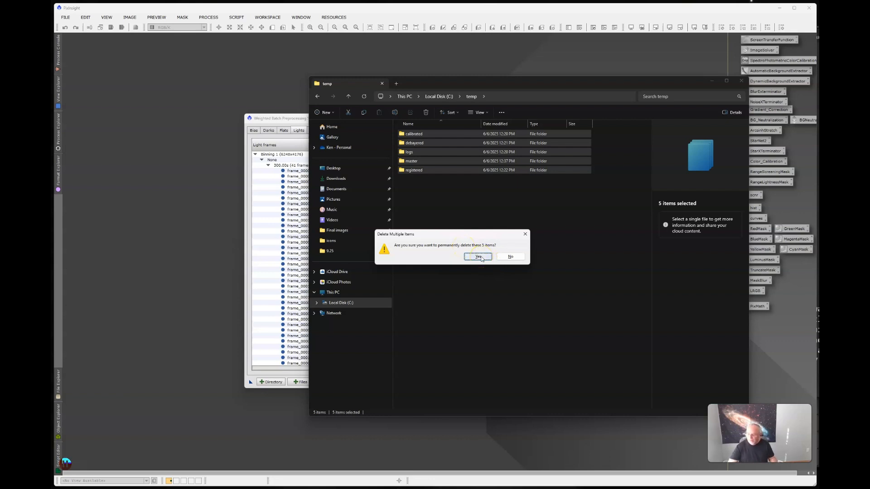
{"action": "left_click", "coordinate": [480, 257]}
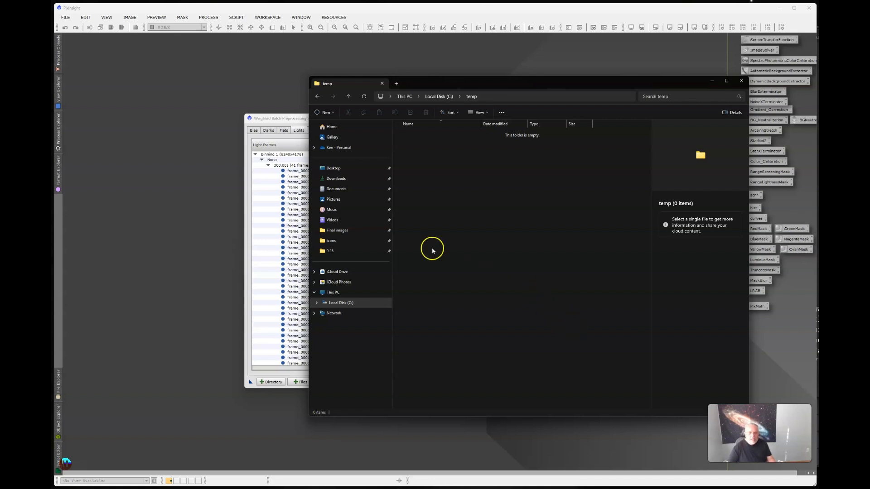
Check the used and free space in the properties of Local Disk (C:), and go back to the drive's root folder
{"action": "right_click", "coordinate": [342, 303]}
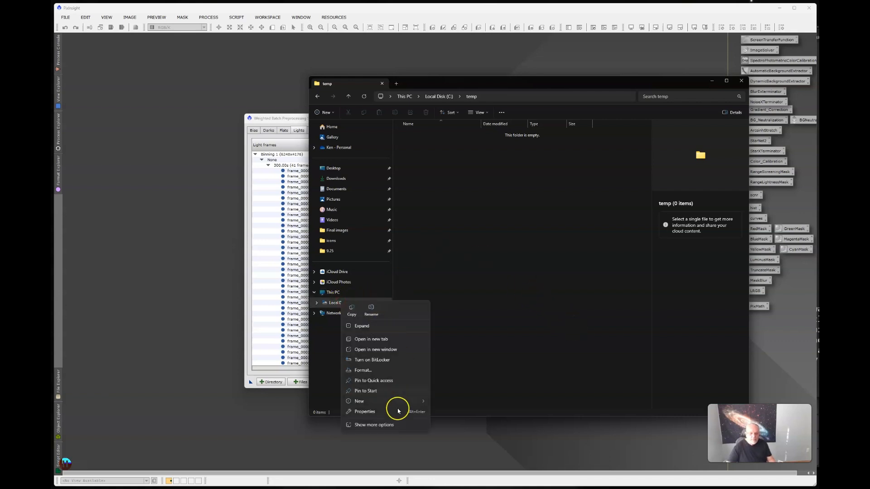
{"action": "left_click", "coordinate": [370, 413]}
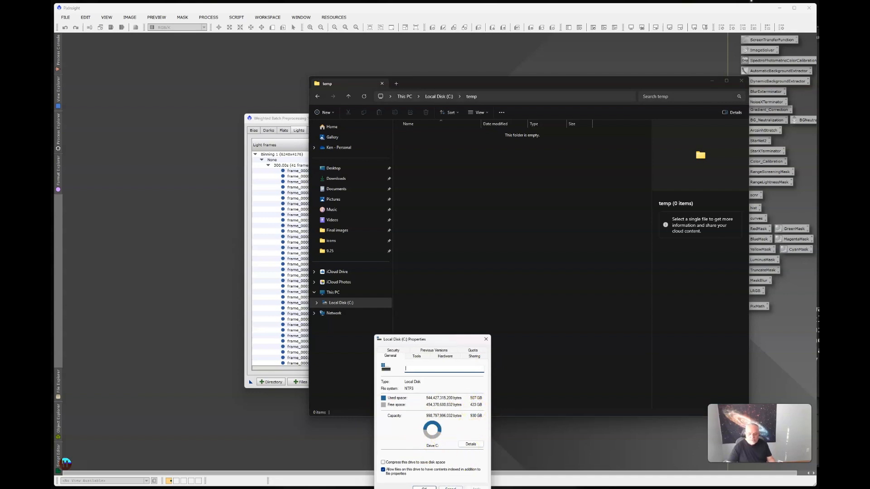
{"action": "left_click", "coordinate": [446, 487]}
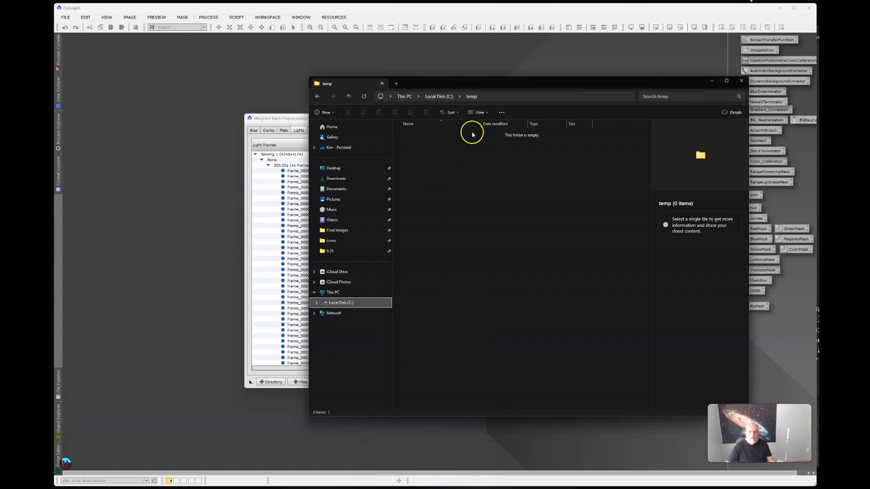
{"action": "left_click", "coordinate": [440, 96]}
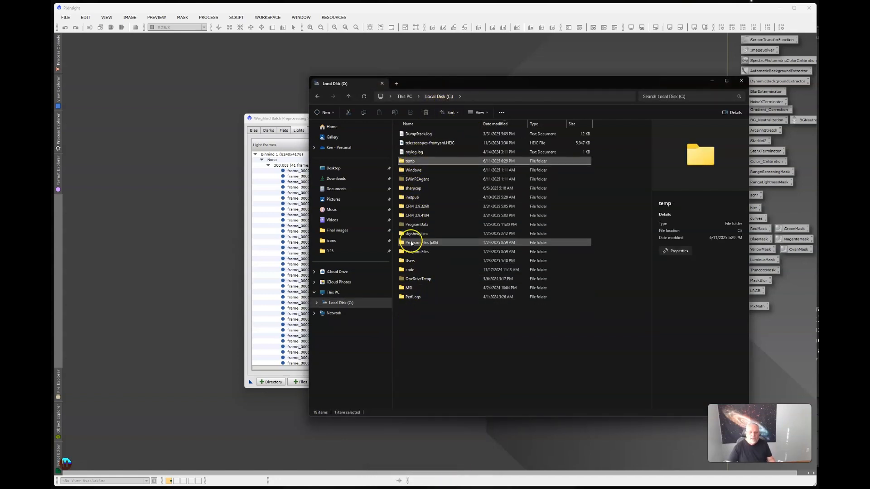
Look through the image folders inside sharpcap on Local Disk (C:), dismiss the IDrive backup notification, and minimize File Explorer
{"action": "double_click", "coordinate": [414, 189]}
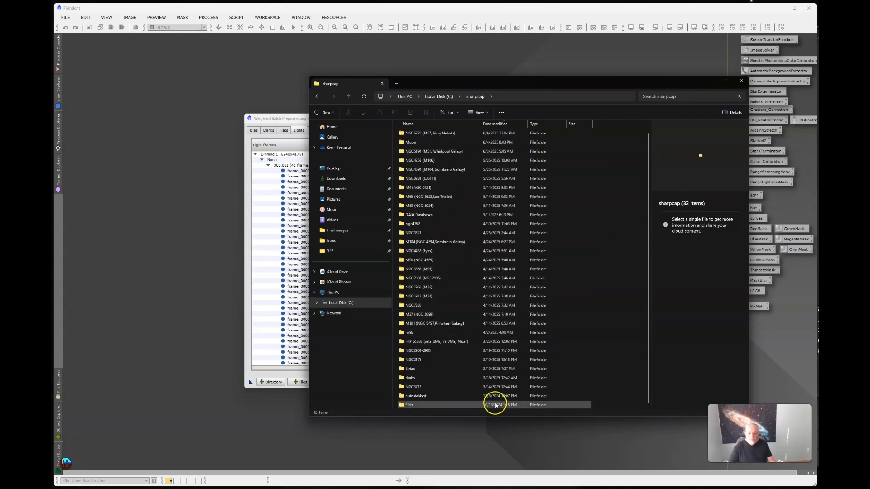
{"action": "scroll", "coordinate": [494, 395], "scroll_direction": "up", "scroll_amount": 1}
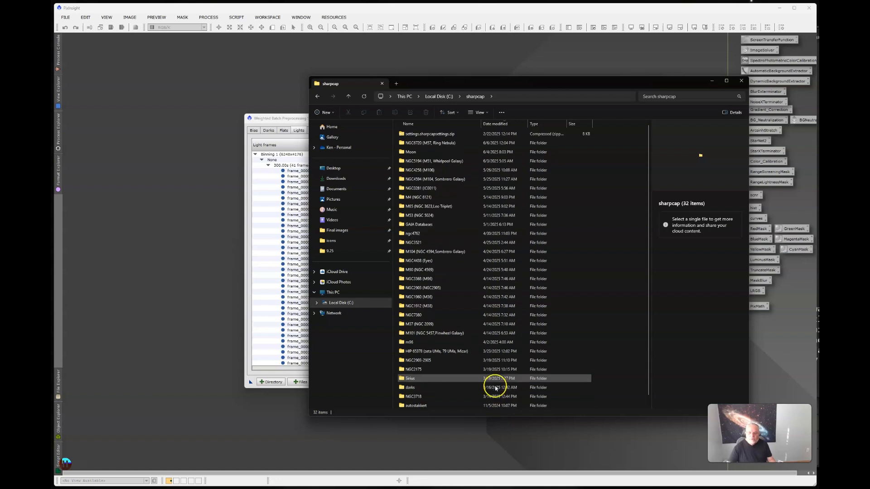
{"action": "scroll", "coordinate": [501, 403], "scroll_direction": "down", "scroll_amount": 1}
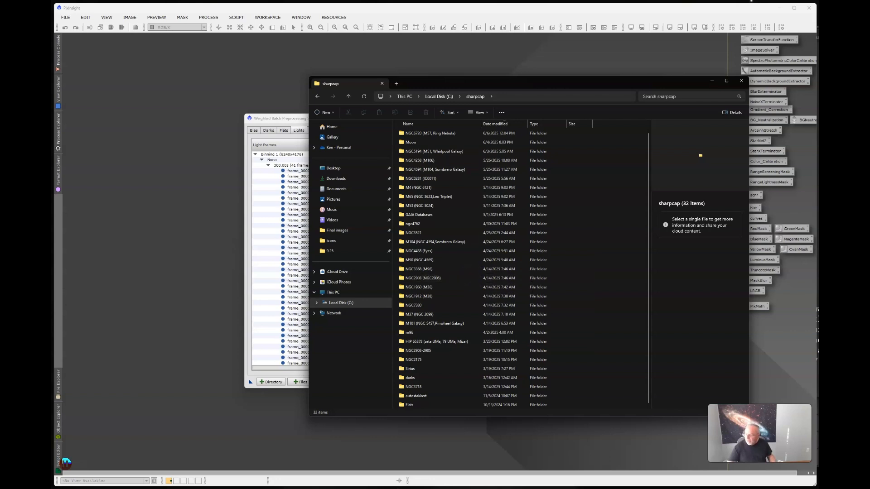
{"action": "left_click_drag", "start_coordinate": [861, 393], "coordinate": [683, 283]}
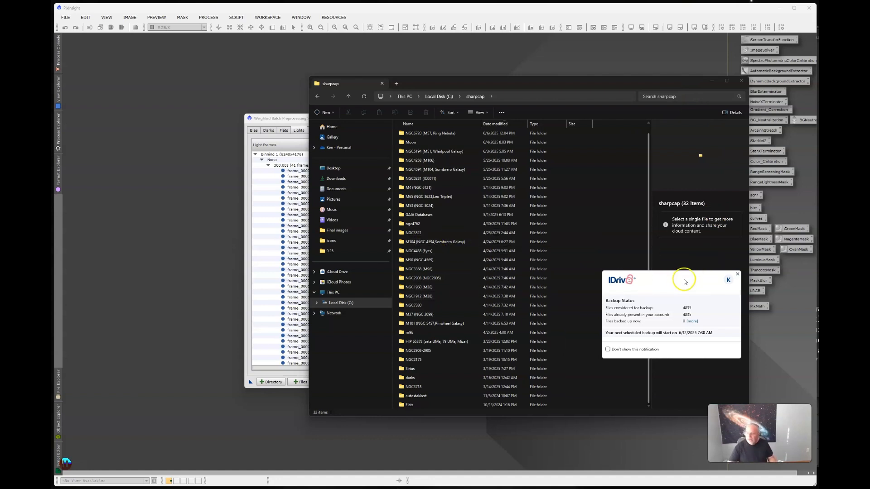
{"action": "left_click", "coordinate": [738, 274]}
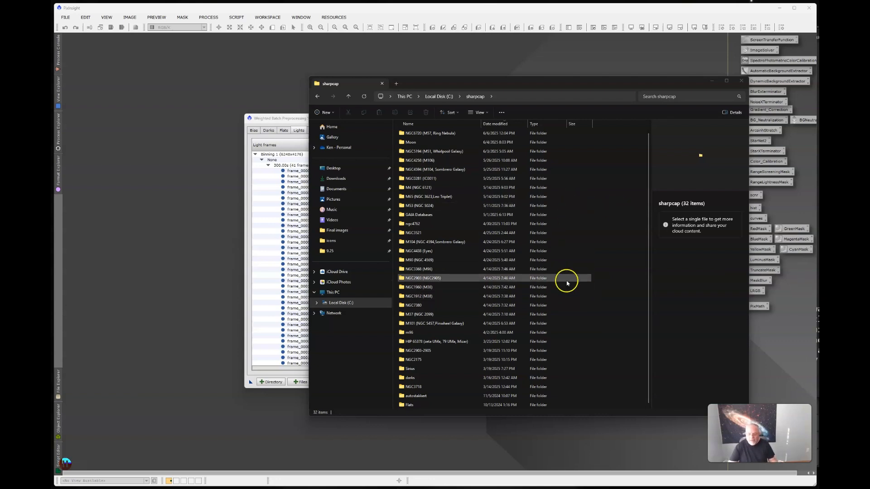
{"action": "left_click", "coordinate": [712, 82]}
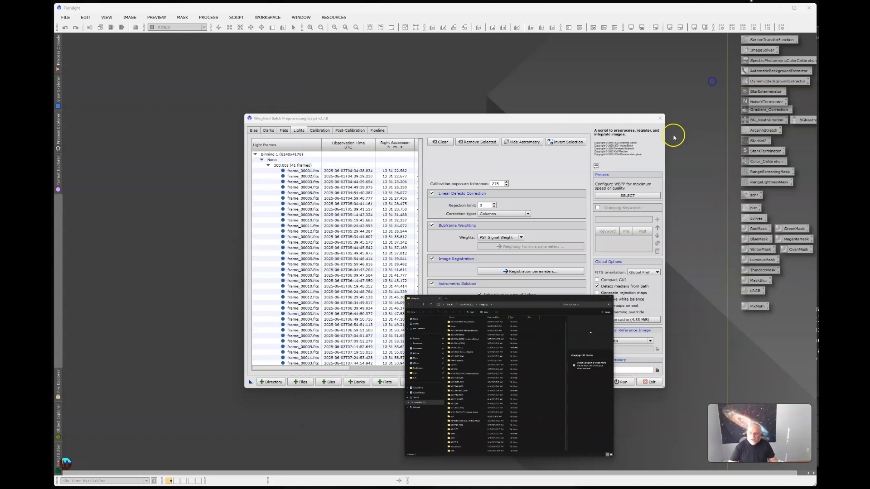
Run the batch preprocessing with output to C:/temp, review the file path and disk space diagnostics, and continue the execution
{"action": "left_click", "coordinate": [621, 382]}
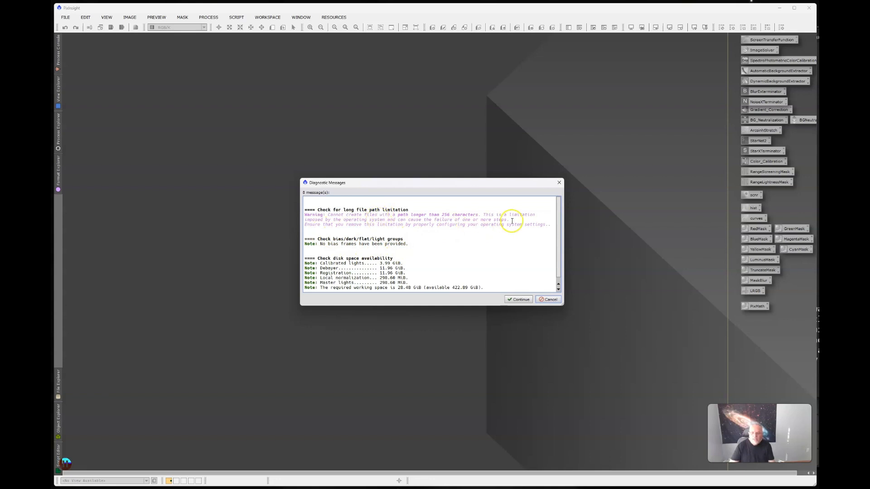
{"action": "left_click_drag", "start_coordinate": [549, 225], "coordinate": [312, 215]}
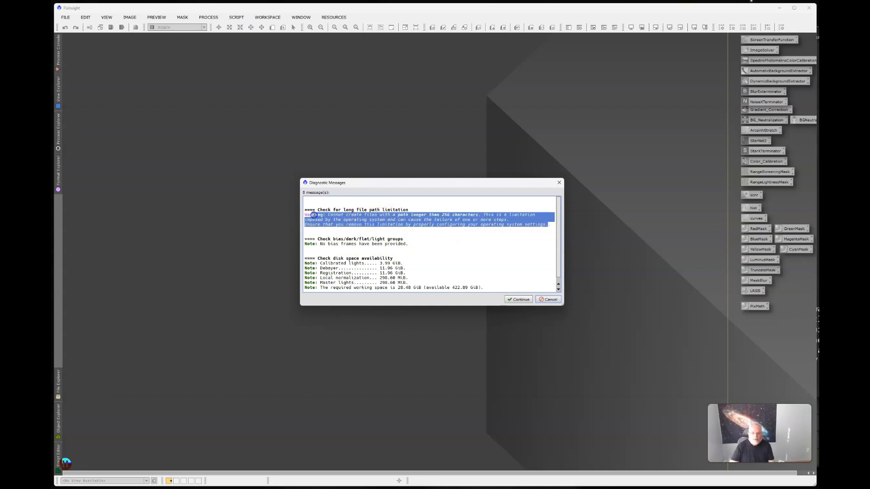
{"action": "left_click", "coordinate": [444, 214]}
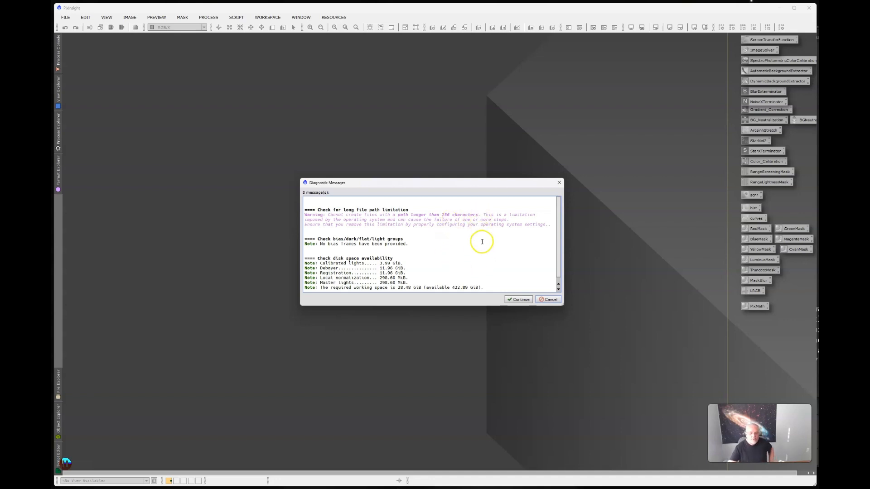
{"action": "scroll", "coordinate": [482, 242], "scroll_direction": "down", "scroll_amount": 1}
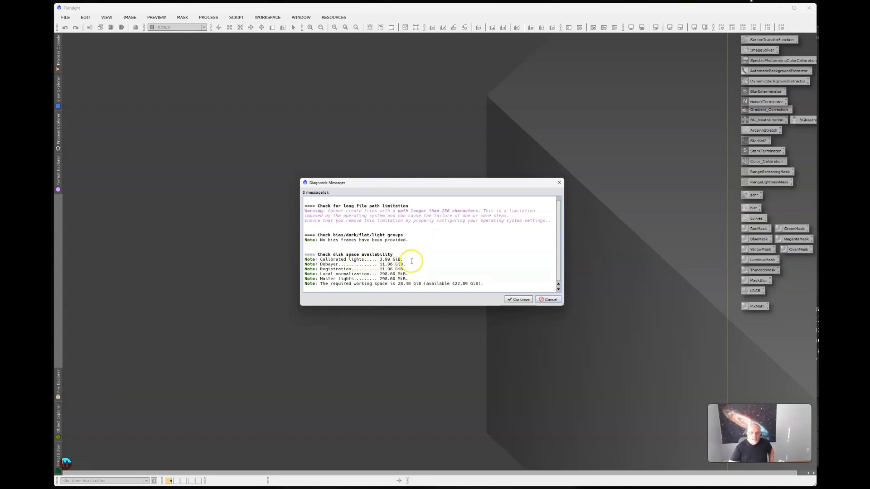
{"action": "mouse_move", "coordinate": [412, 261]}
{"action": "left_mouse_down"}
{"action": "mouse_move", "coordinate": [383, 260]}
{"action": "mouse_move", "coordinate": [419, 255]}
{"action": "left_mouse_up"}
{"action": "left_click_drag", "start_coordinate": [407, 264], "coordinate": [388, 264]}
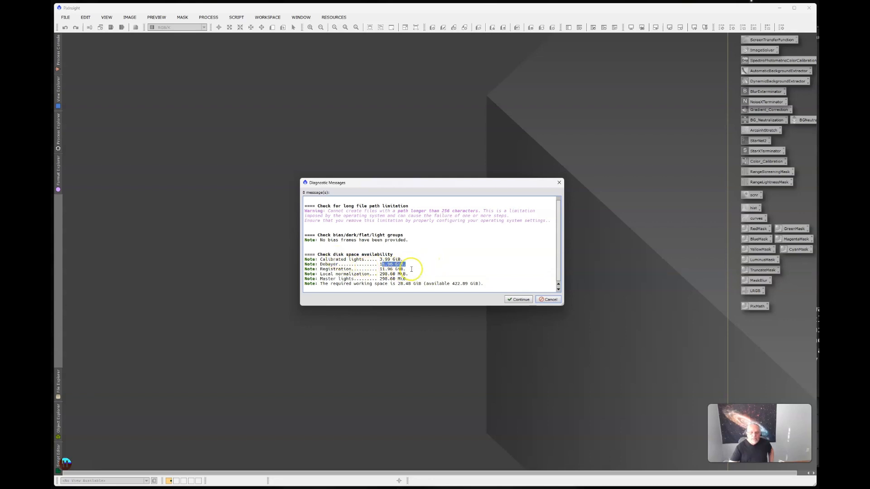
{"action": "left_click_drag", "start_coordinate": [405, 269], "coordinate": [386, 279]}
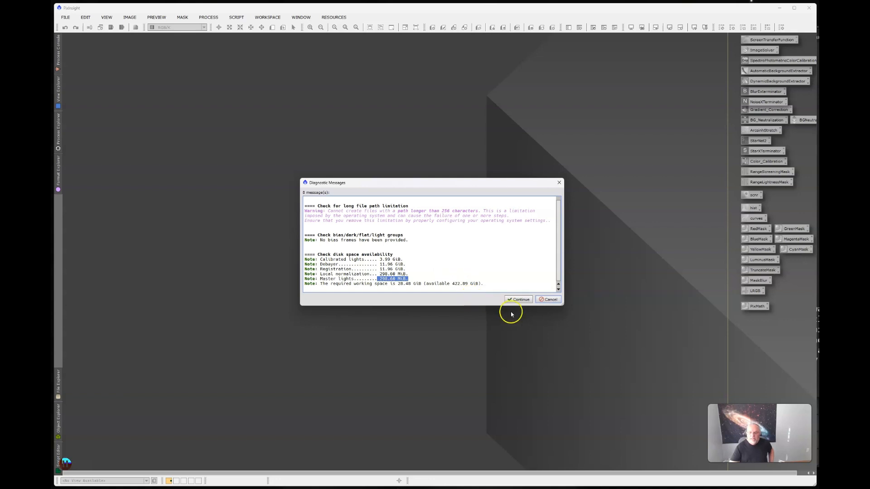
{"action": "left_click", "coordinate": [520, 300]}
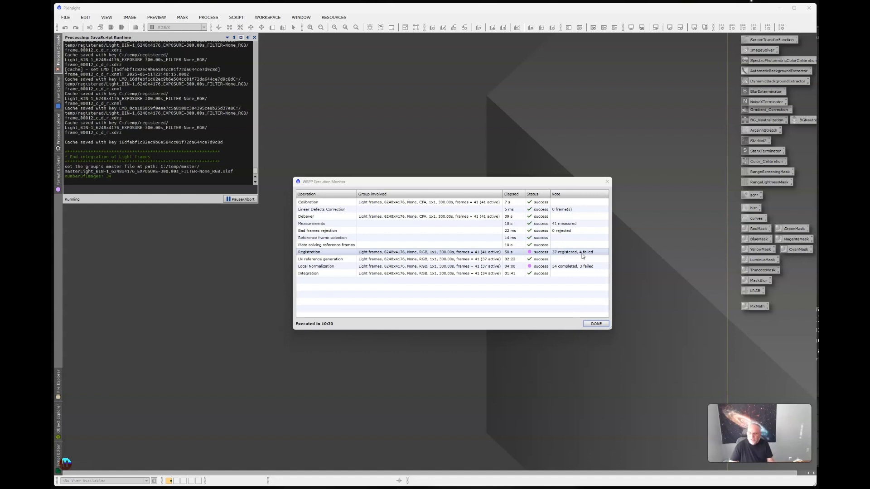
Examine the Registration and Local Normalization results in the WBPP Execution Monitor
{"action": "left_click", "coordinate": [565, 267]}
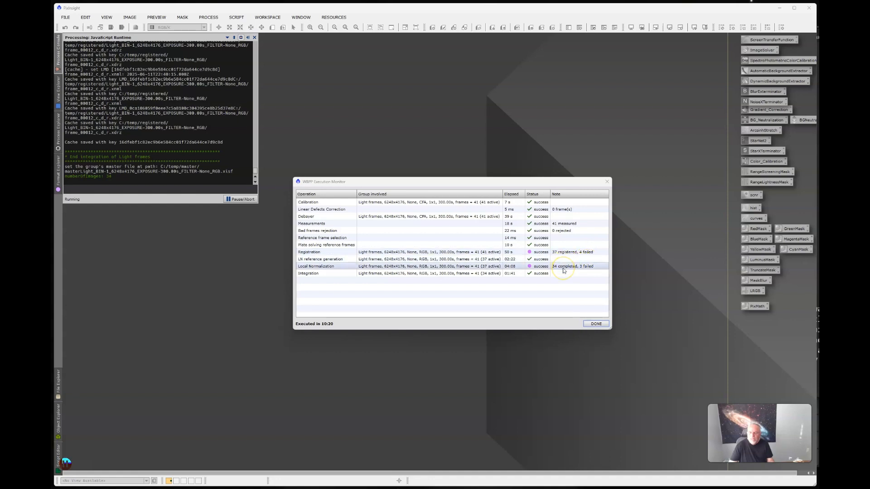
{"action": "left_click", "coordinate": [564, 254]}
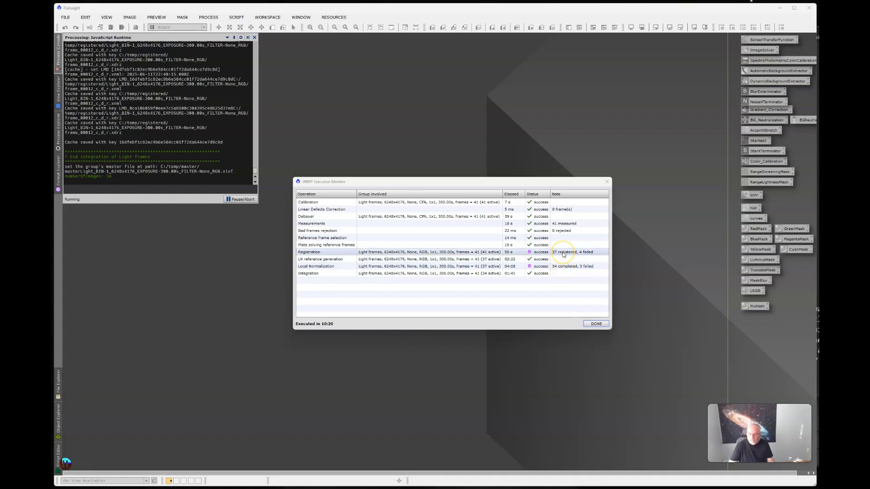
{"action": "left_click", "coordinate": [414, 267]}
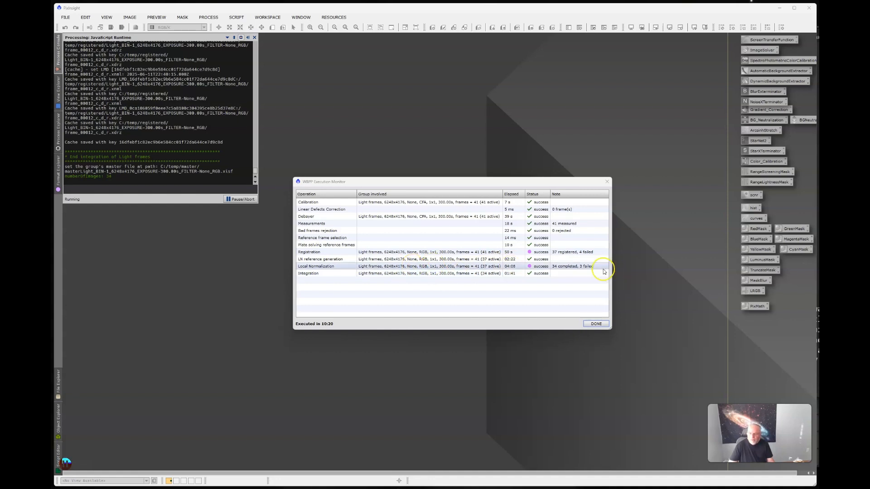
{"action": "left_click", "coordinate": [588, 268]}
Close the Execution Monitor and the Smart Report, and exit the Weighted Batch Preprocessing script
{"action": "left_click", "coordinate": [599, 324]}
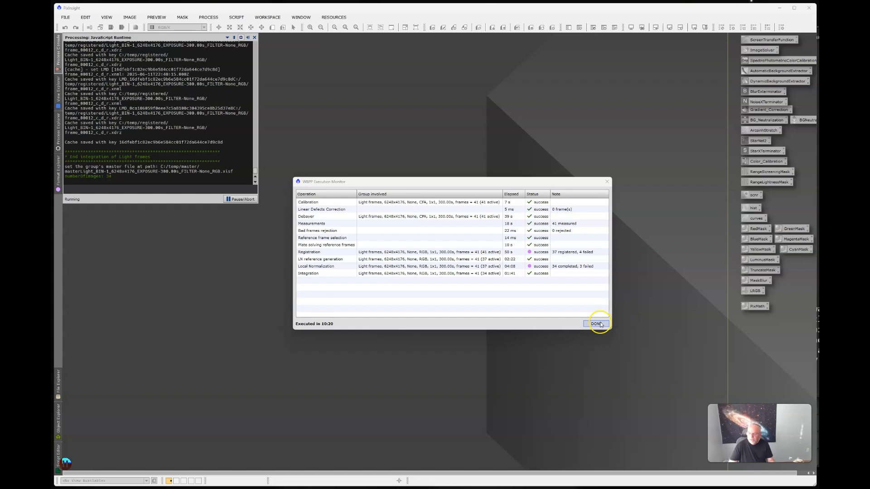
{"action": "left_click", "coordinate": [599, 324]}
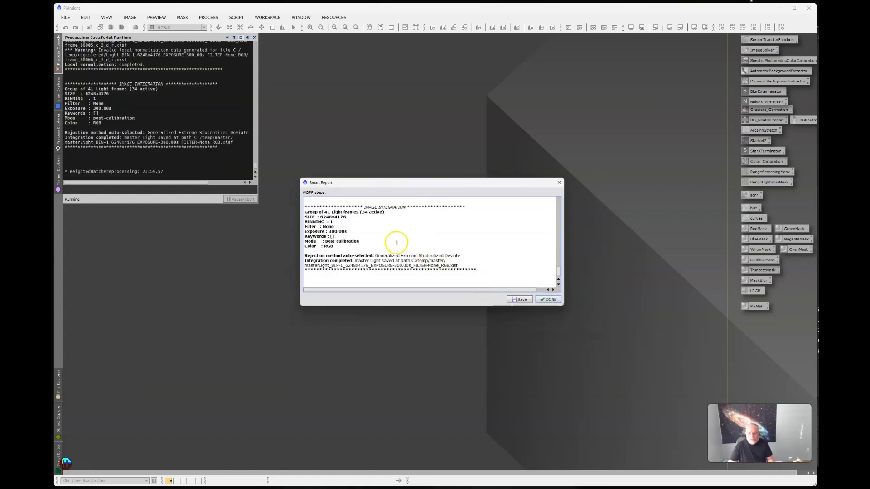
{"action": "left_click", "coordinate": [550, 300]}
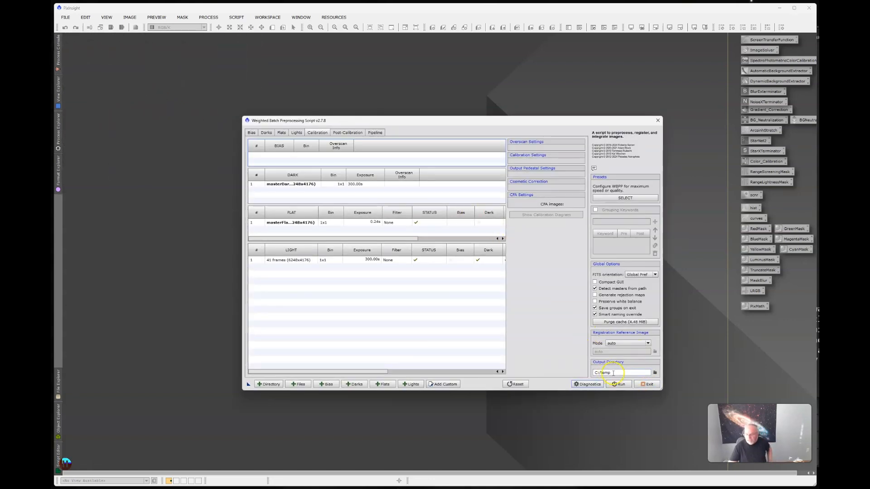
{"action": "left_click", "coordinate": [655, 385]}
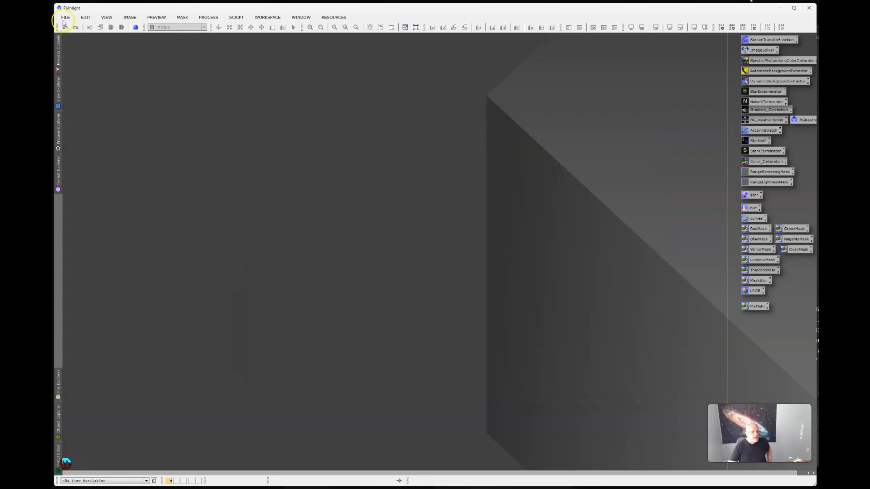
Open masterLight_BIN-1_6248x4176_EXPOSURE-300.00s_FILTER-None_RGB.xisf from C:\temp\master and move its window away from the workspace corner
{"action": "left_click", "coordinate": [65, 19]}
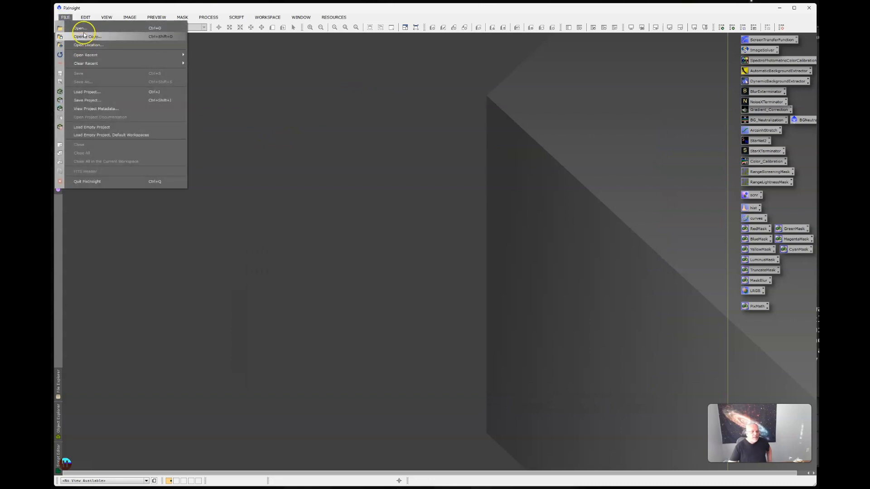
{"action": "left_click", "coordinate": [81, 29]}
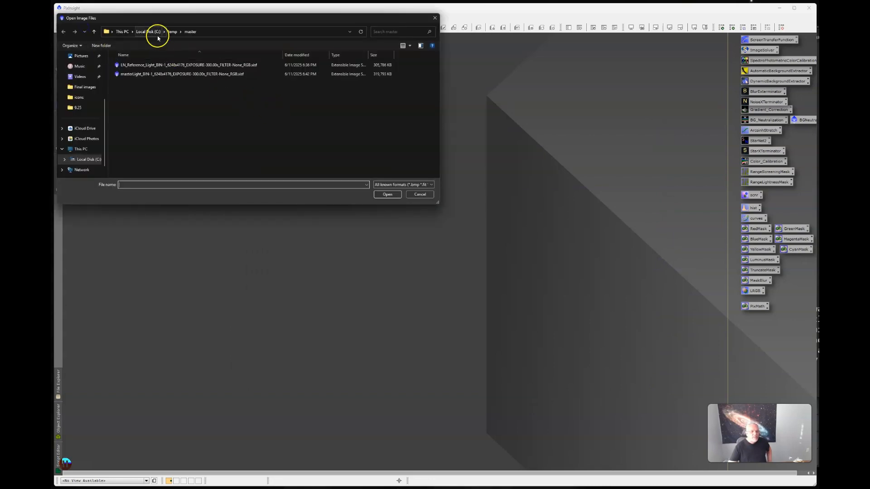
{"action": "double_click", "coordinate": [134, 74]}
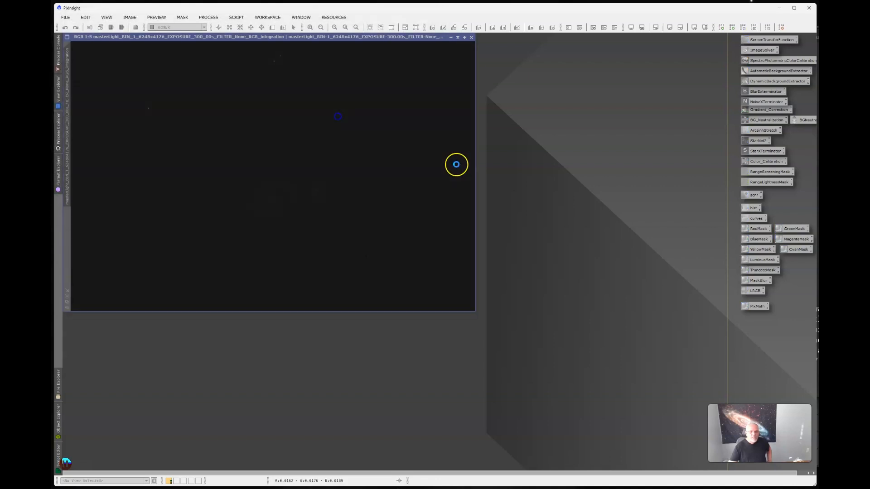
{"action": "left_click_drag", "start_coordinate": [361, 37], "coordinate": [429, 67]}
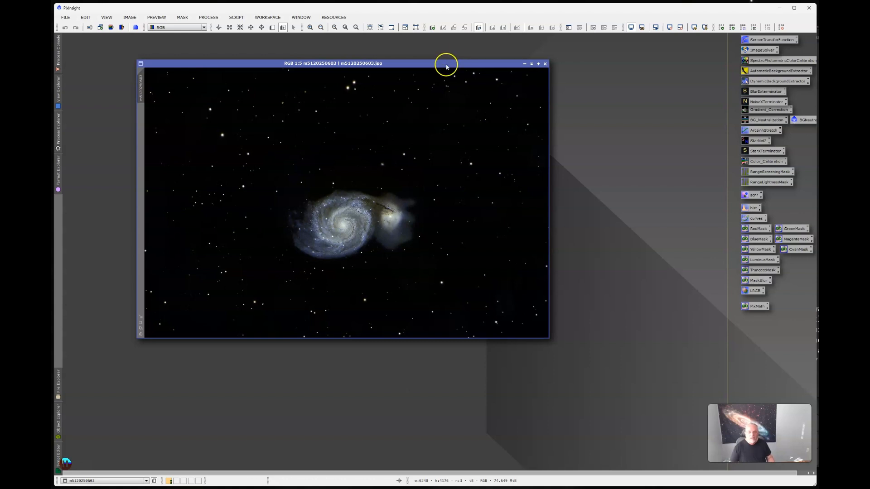
Compare the finished m5120250603.jpg with the stacked master light by placing their image windows beside and over each other
{"action": "left_click_drag", "start_coordinate": [444, 63], "coordinate": [628, 180]}
{"action": "left_click", "coordinate": [464, 74]}
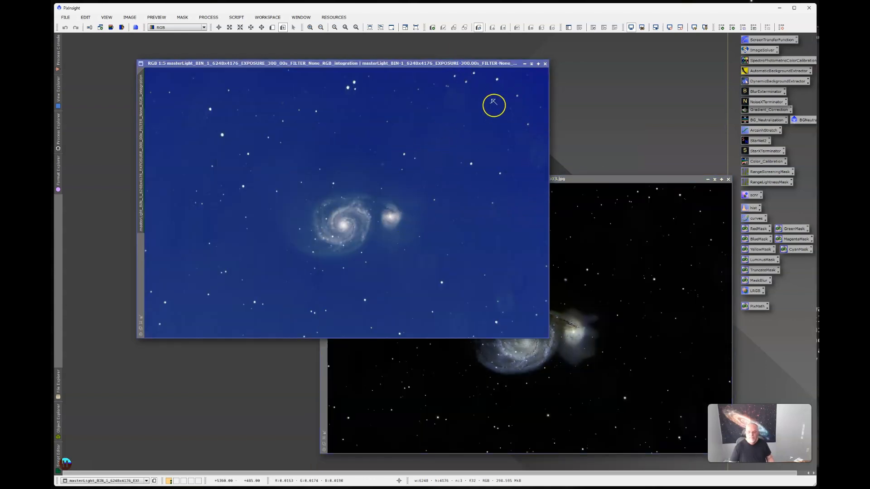
{"action": "left_click_drag", "start_coordinate": [476, 64], "coordinate": [437, 53]}
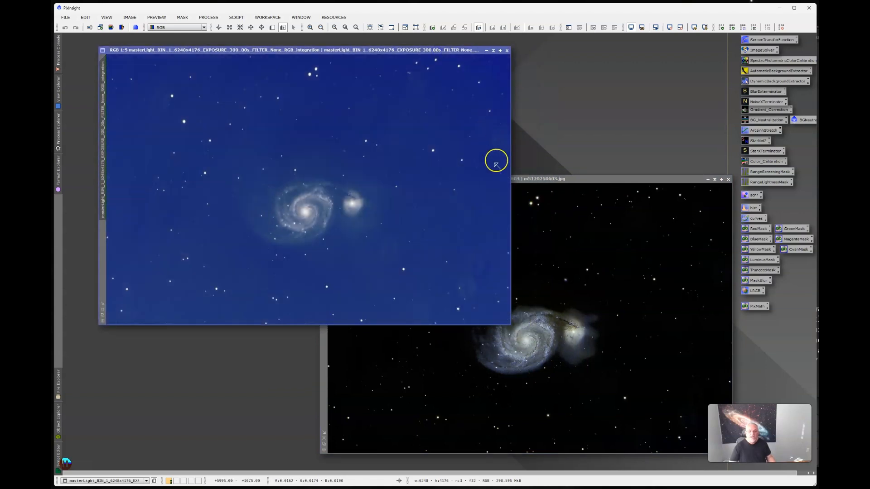
{"action": "left_click_drag", "start_coordinate": [591, 176], "coordinate": [570, 153]}
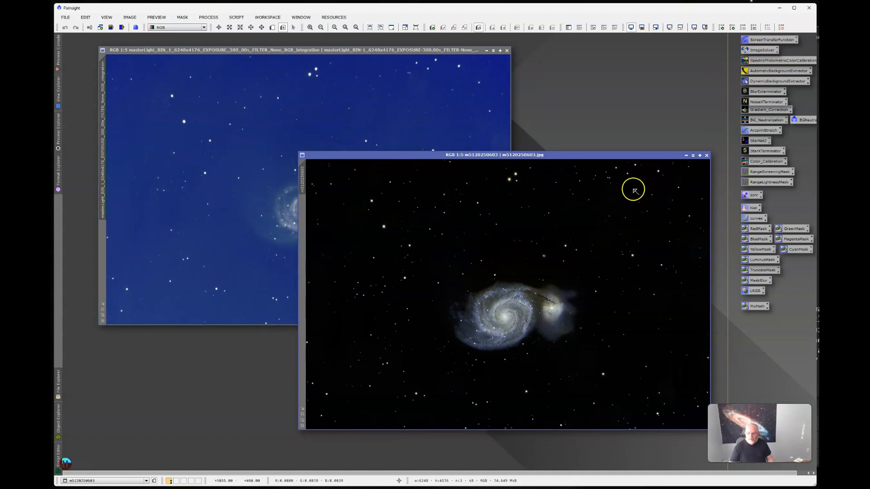
{"action": "left_click_drag", "start_coordinate": [625, 155], "coordinate": [436, 75]}
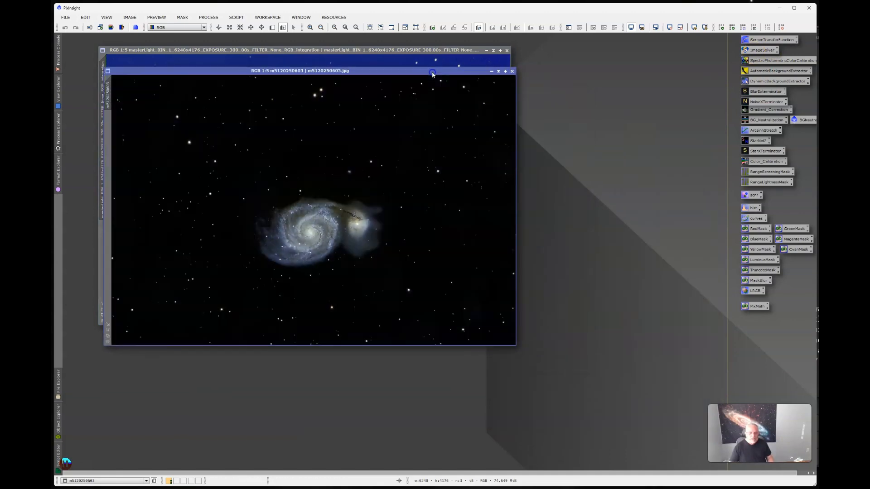